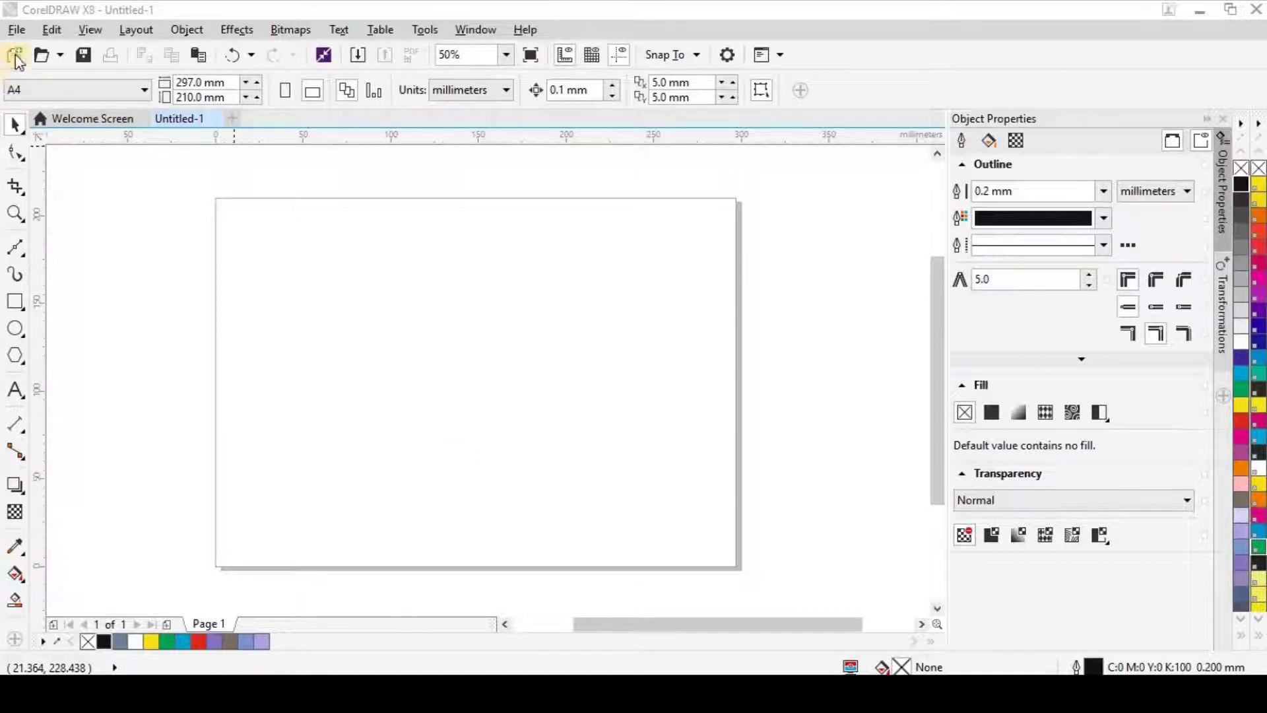
Import the picture atta from the Pictures folder and place it across the page at about 299 mm wide.
left_click(15, 33)
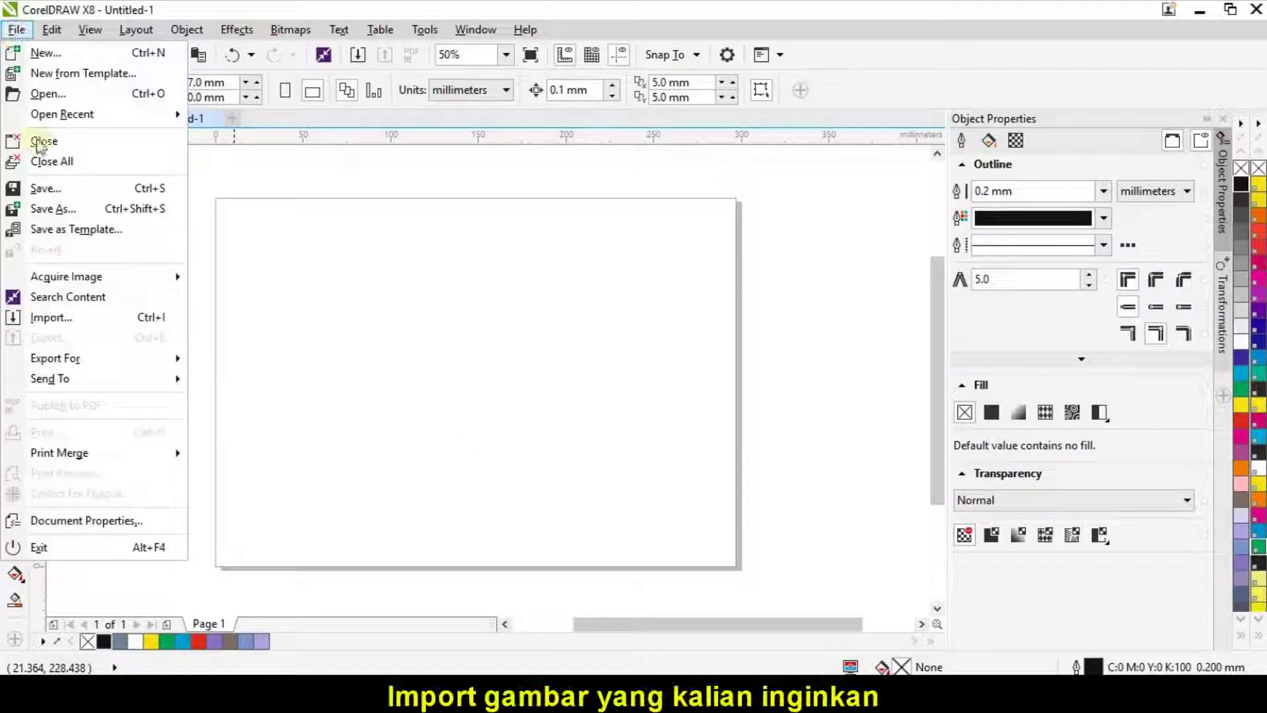
left_click(81, 328)
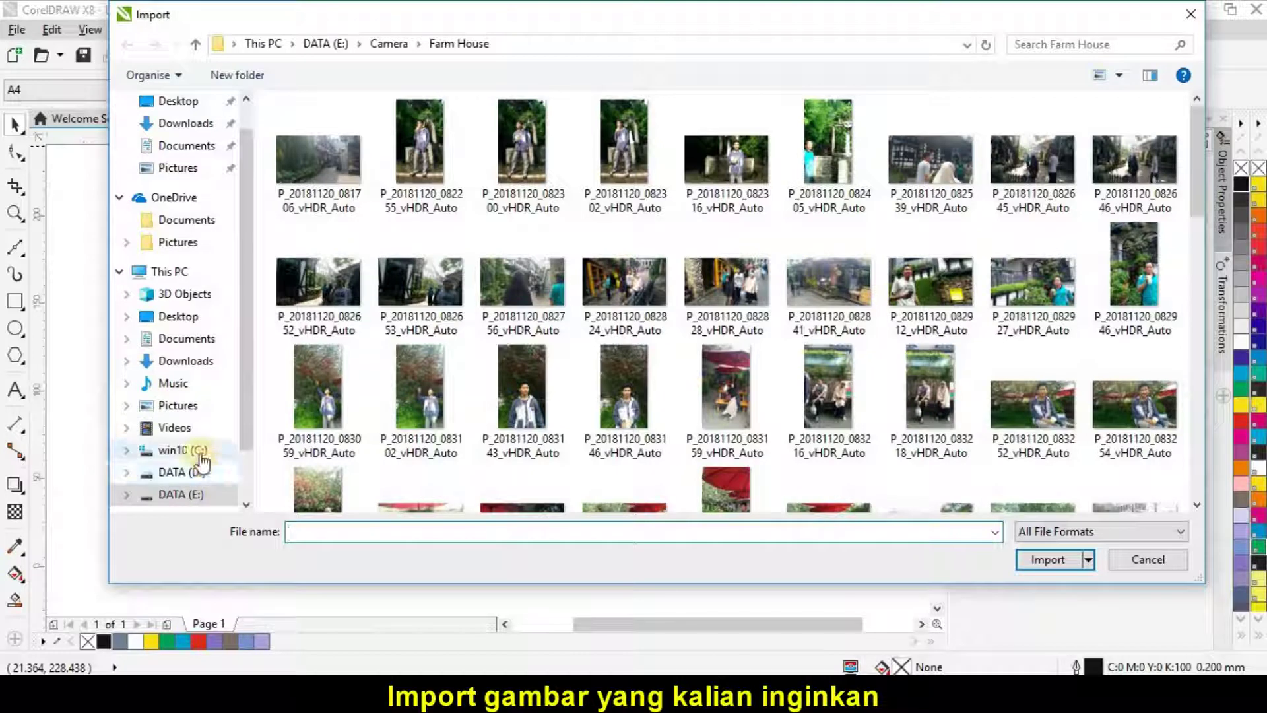
left_click(198, 405)
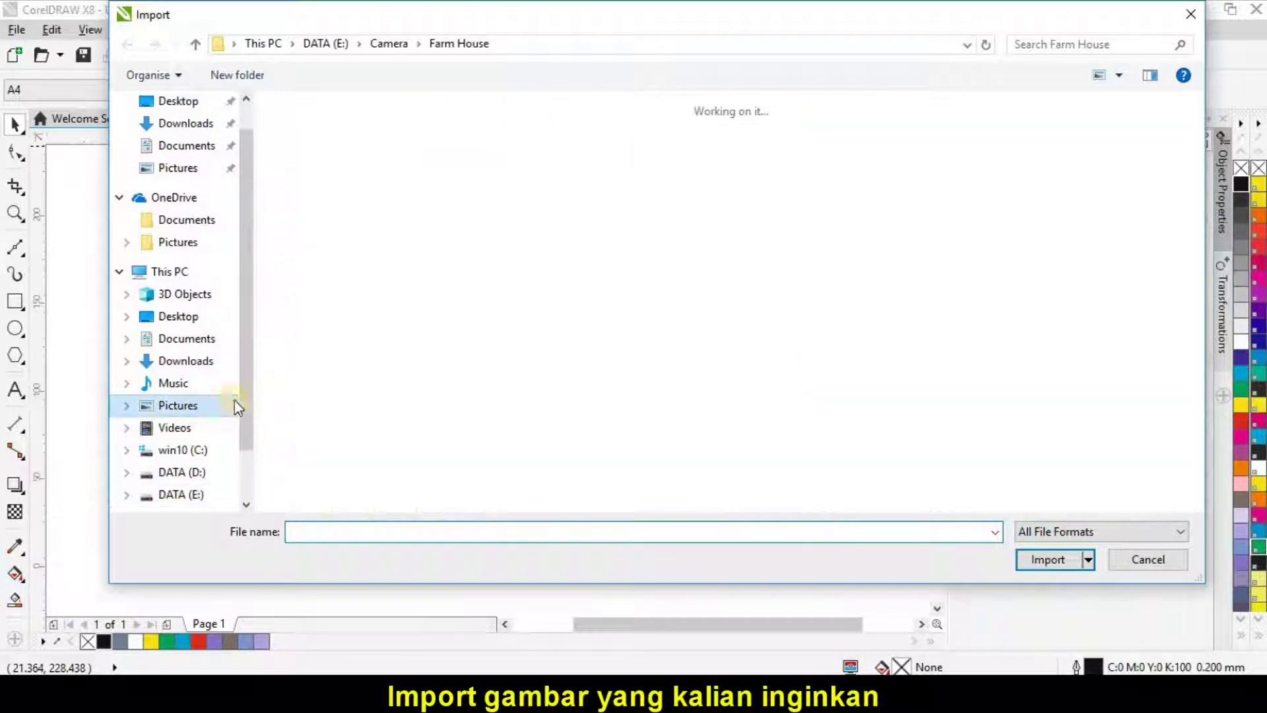
left_click(927, 174)
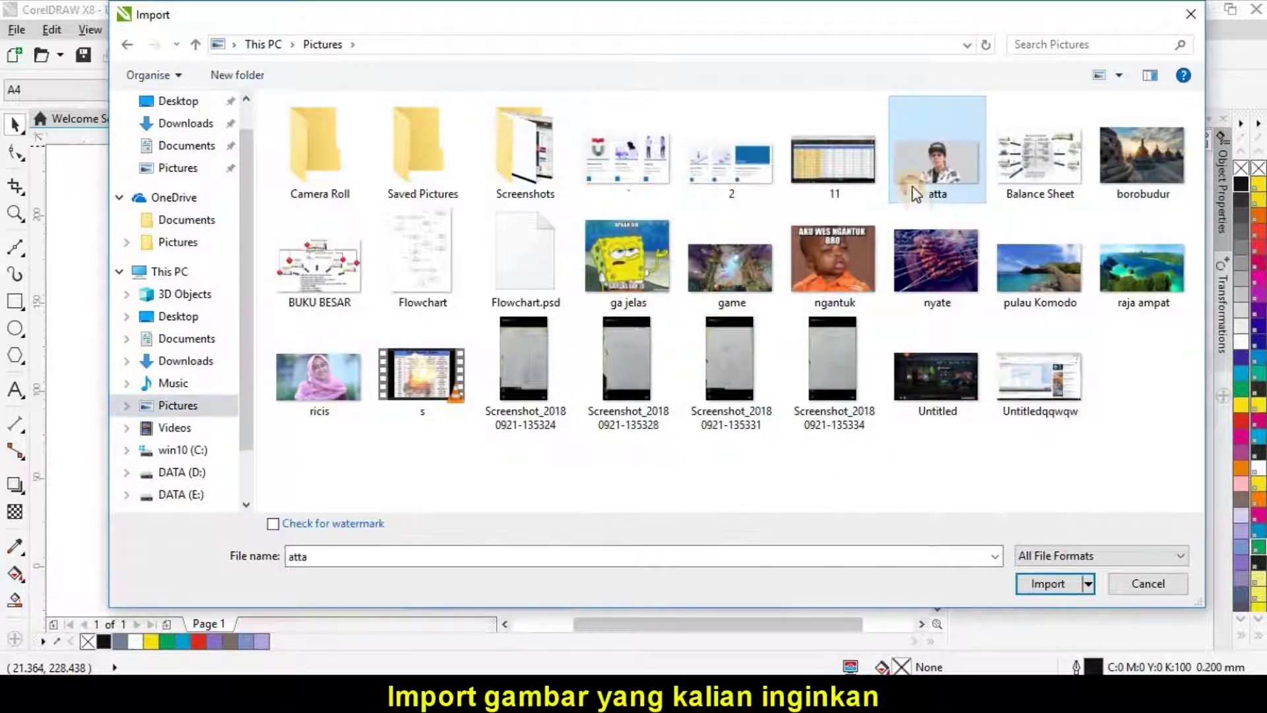
left_click(1036, 585)
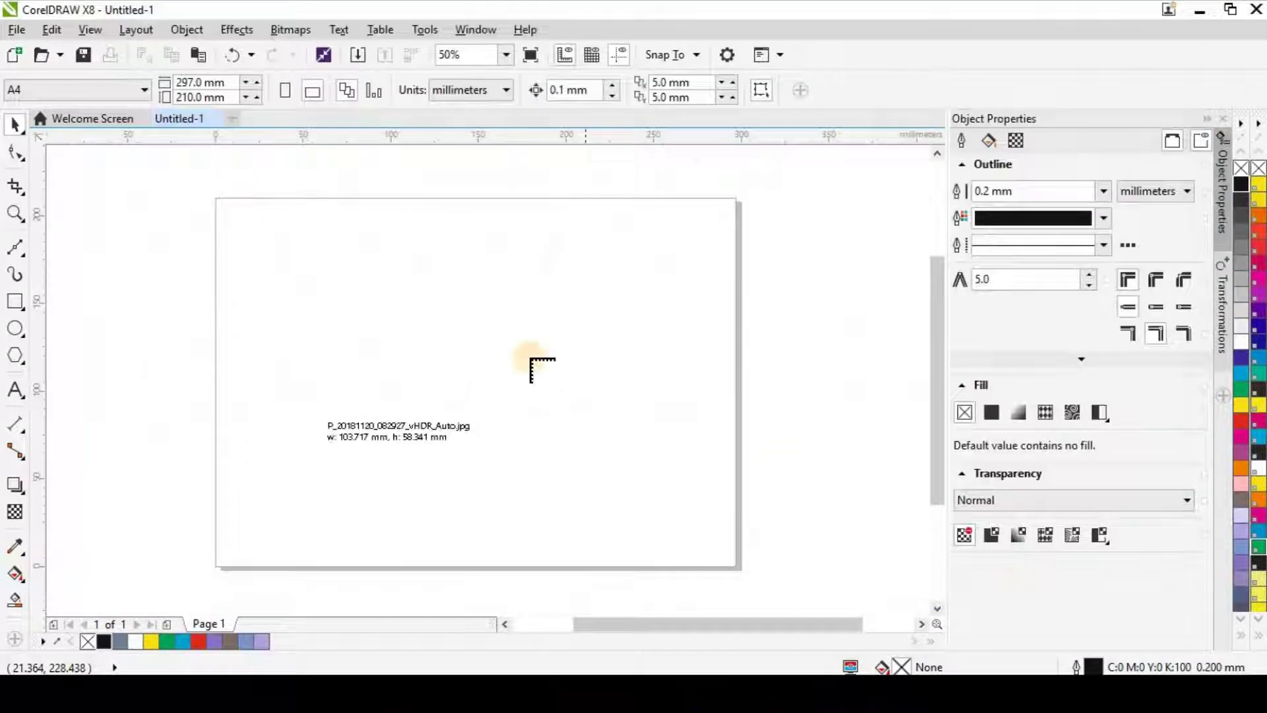
left_click_drag(223, 246, 733, 525)
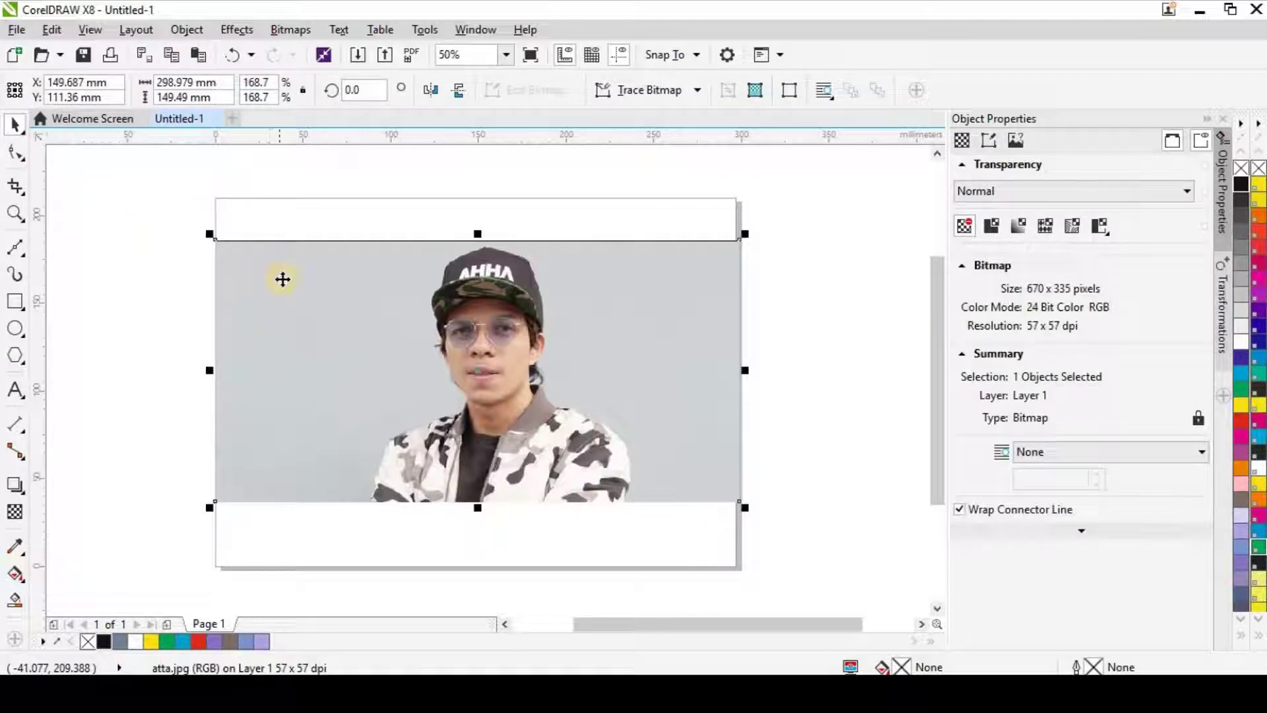
Center the imported photo on the page and lock it in place.
key("p")
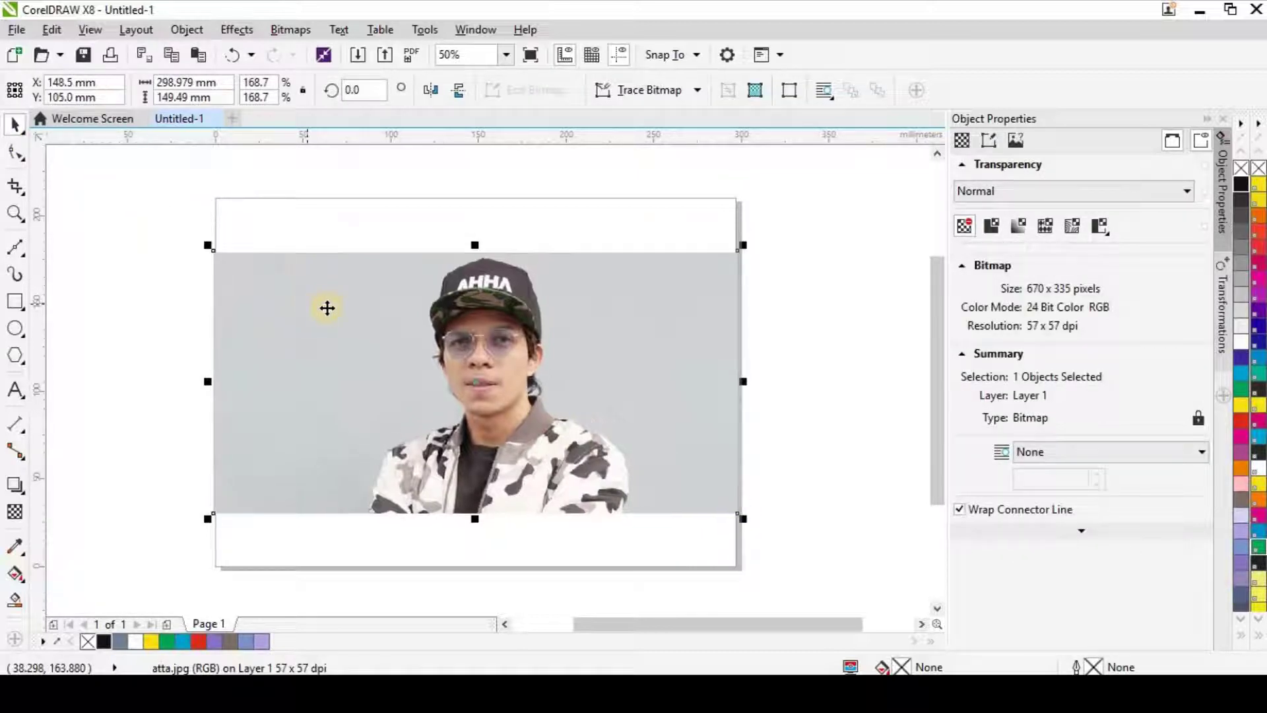
right_click(399, 332)
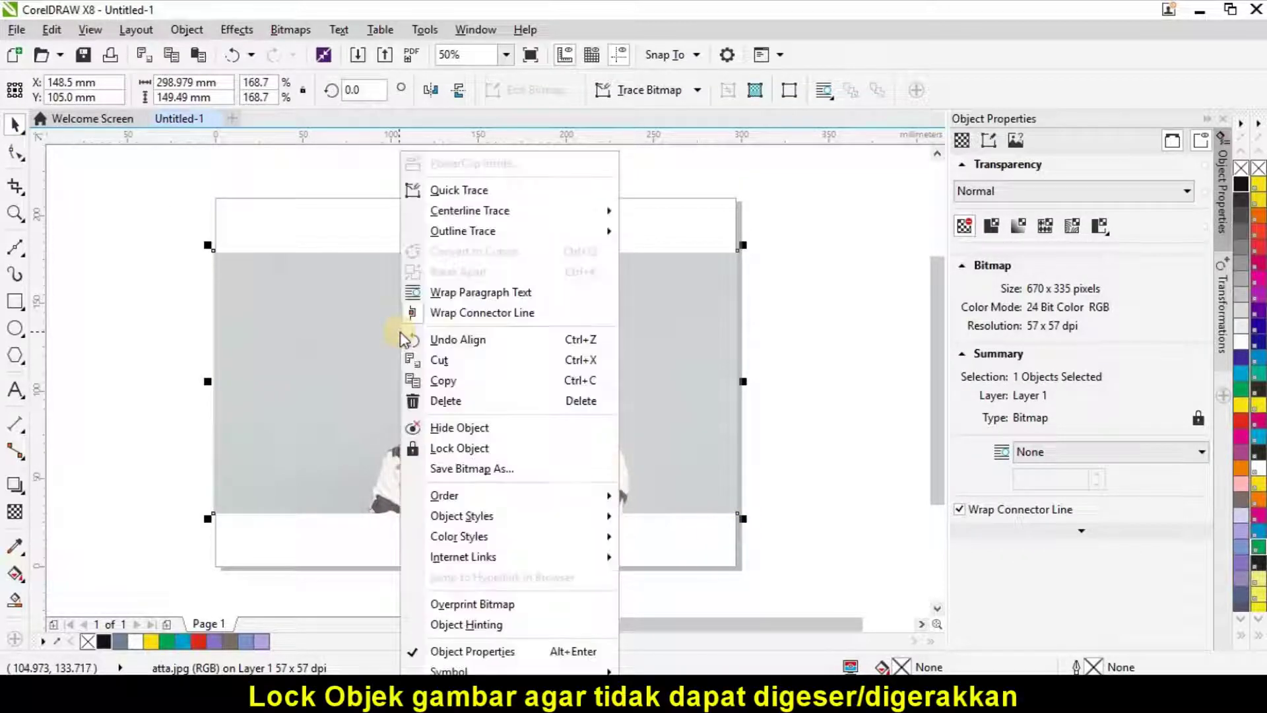
left_click(471, 448)
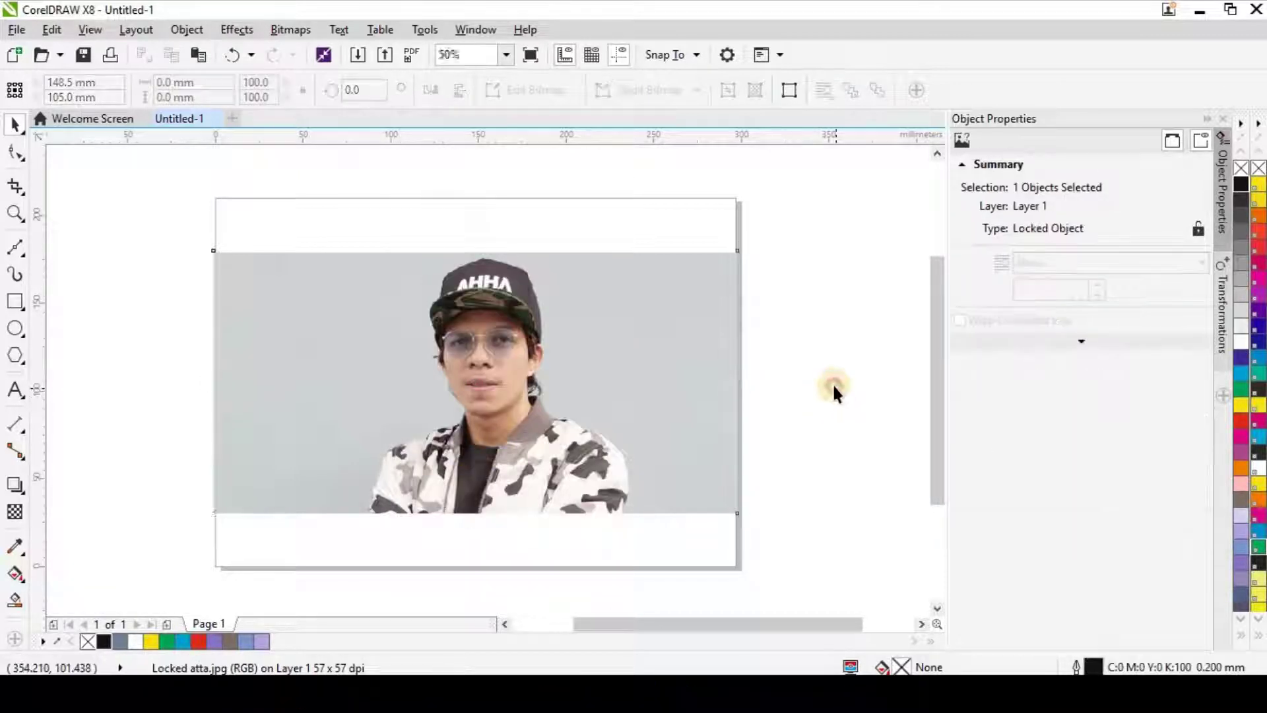
left_click(94, 325)
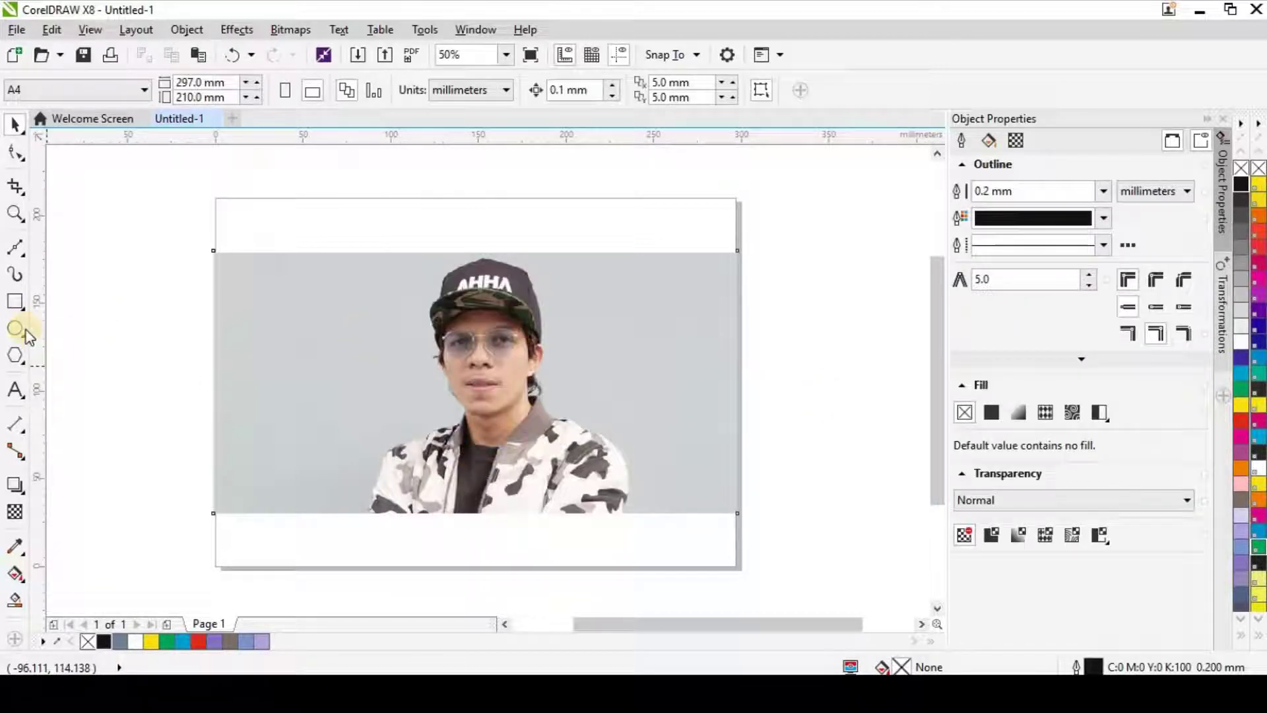
Start a Bezier outline at the photo's bottom edge and trace up the outer edge of the left sleeve.
left_click(18, 244)
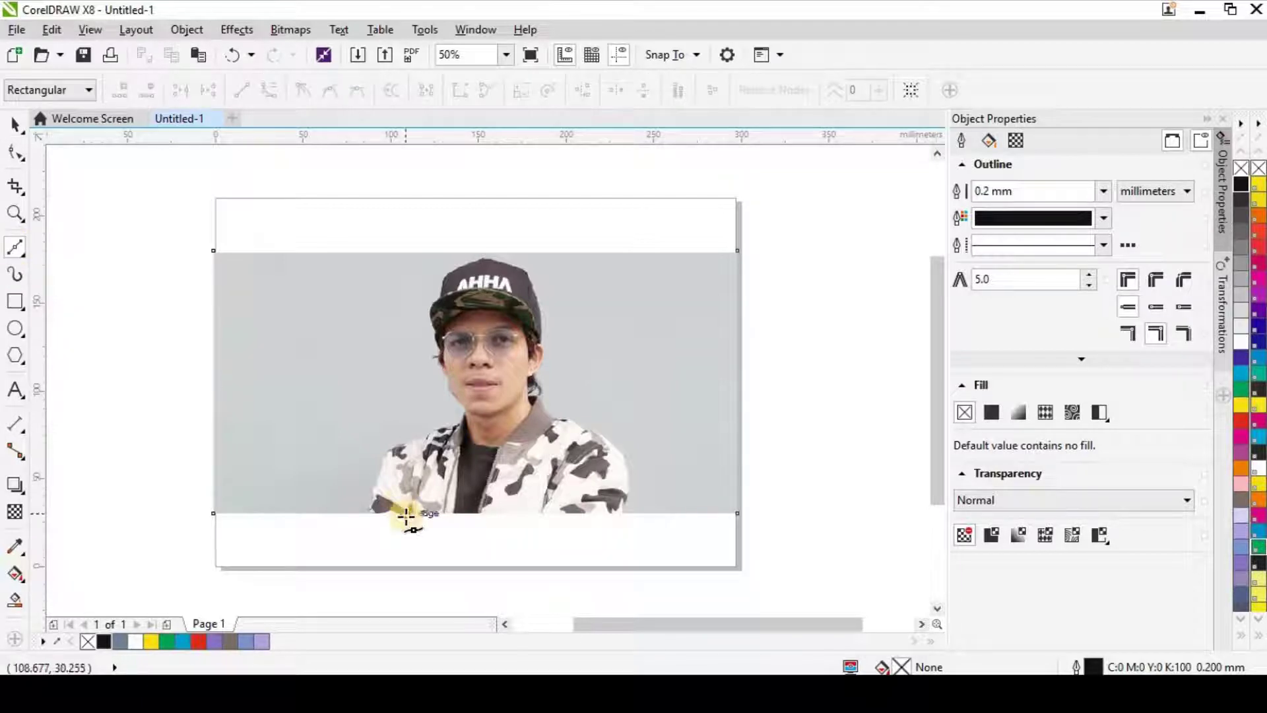
scroll(407, 516, "up", 2)
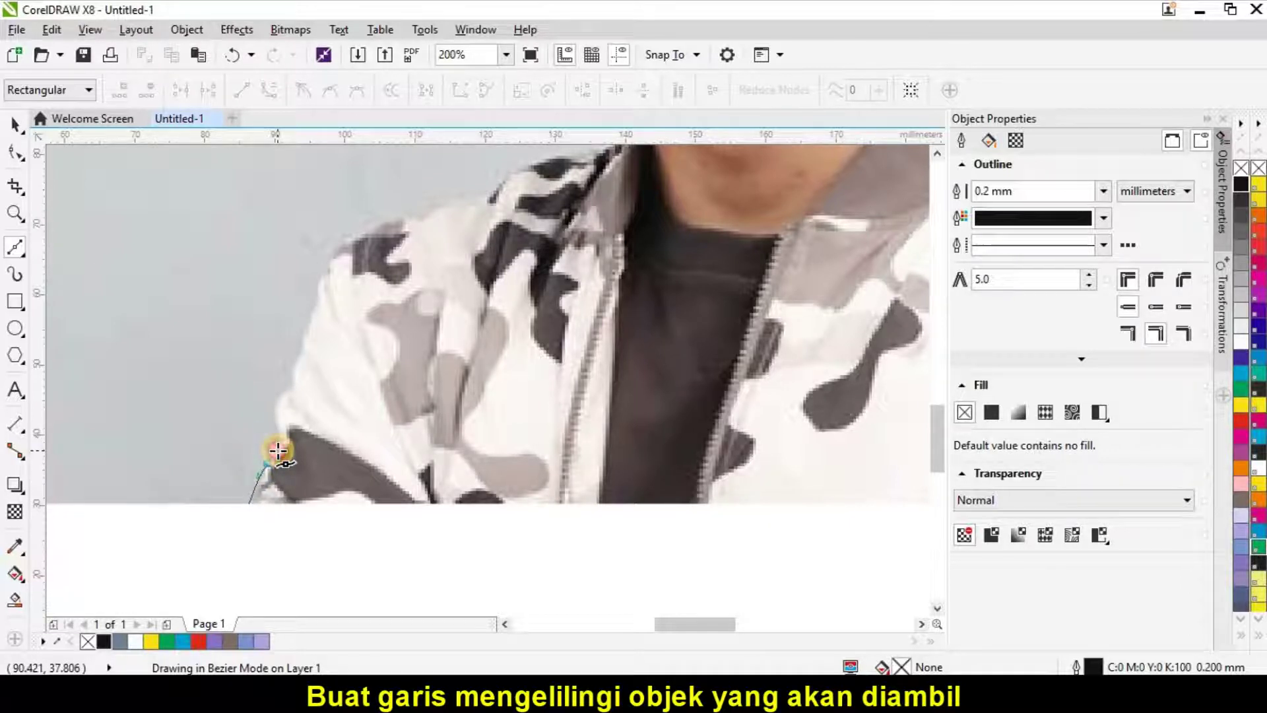
left_click_drag(278, 449, 292, 382)
scroll(277, 429, "up", 1)
left_click_drag(309, 293, 331, 254)
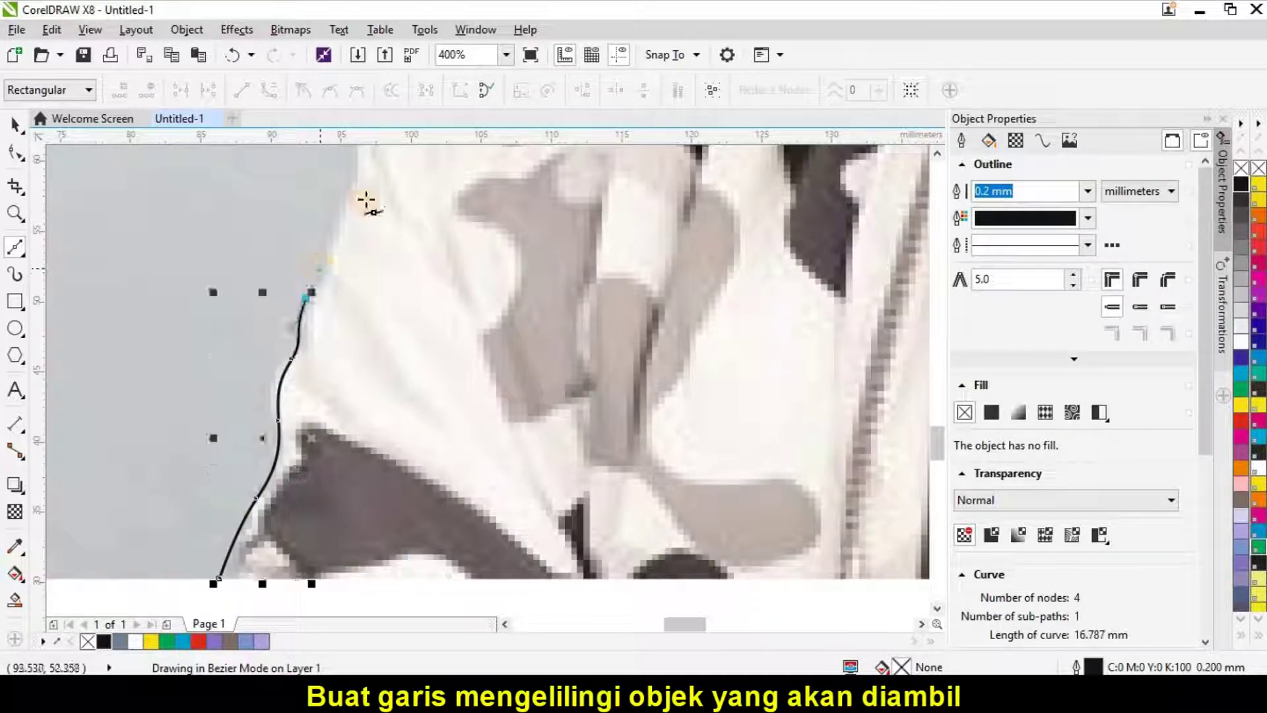
left_click(350, 188)
Continue the outline over the left shoulder of the jacket up to the collar.
scroll(905, 176, "up", 3)
left_click(357, 384)
left_click_drag(479, 250, 574, 218)
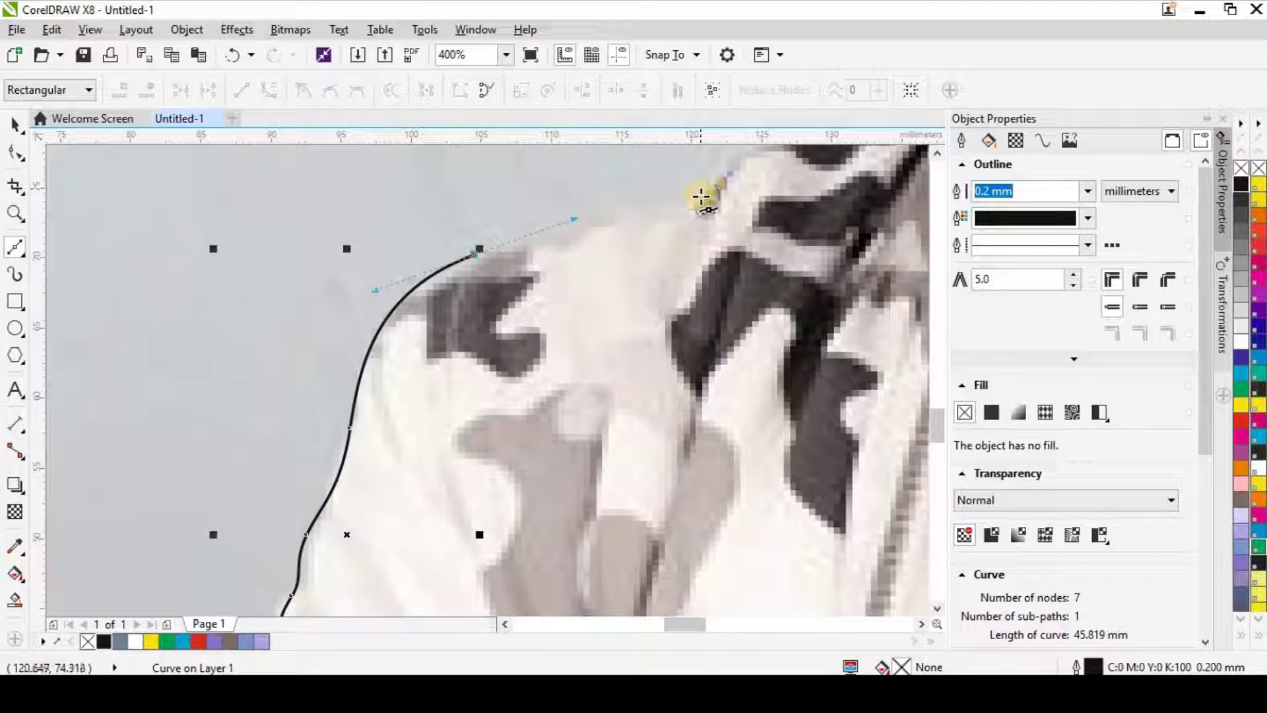
left_click(663, 200)
scroll(927, 165, "up", 2)
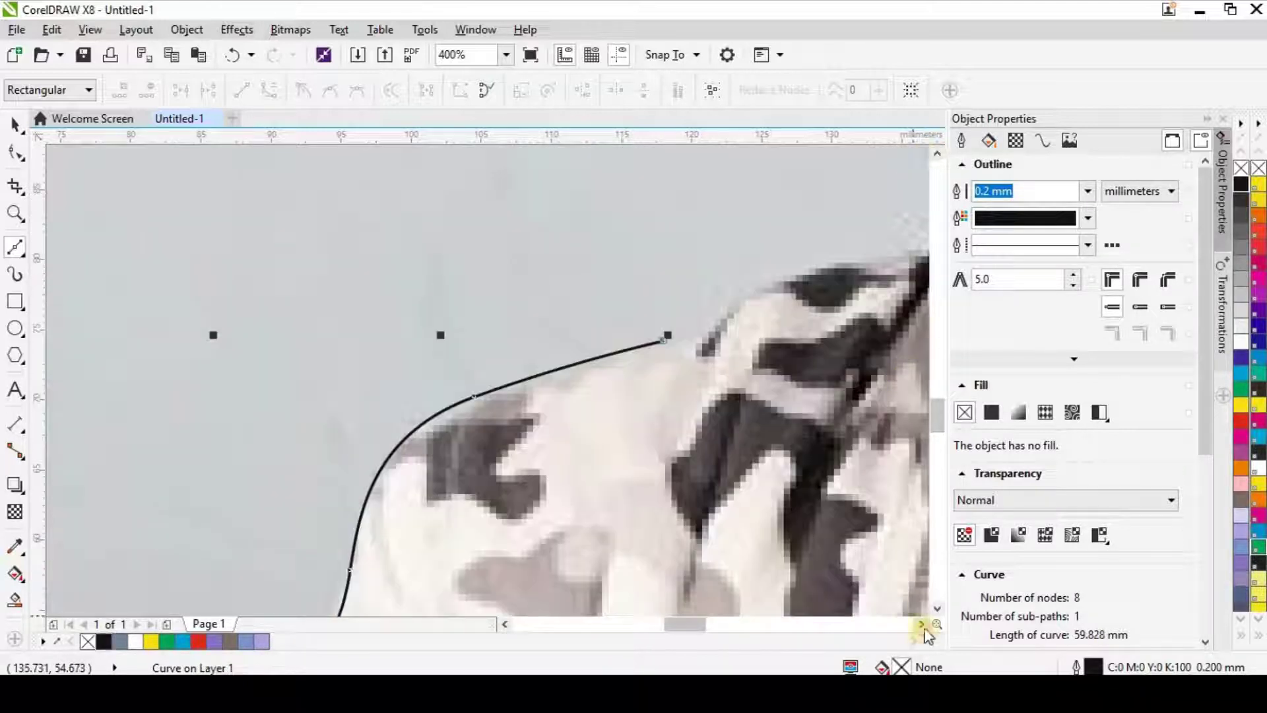
scroll(924, 627, "right", 2)
left_click_drag(553, 309, 610, 272)
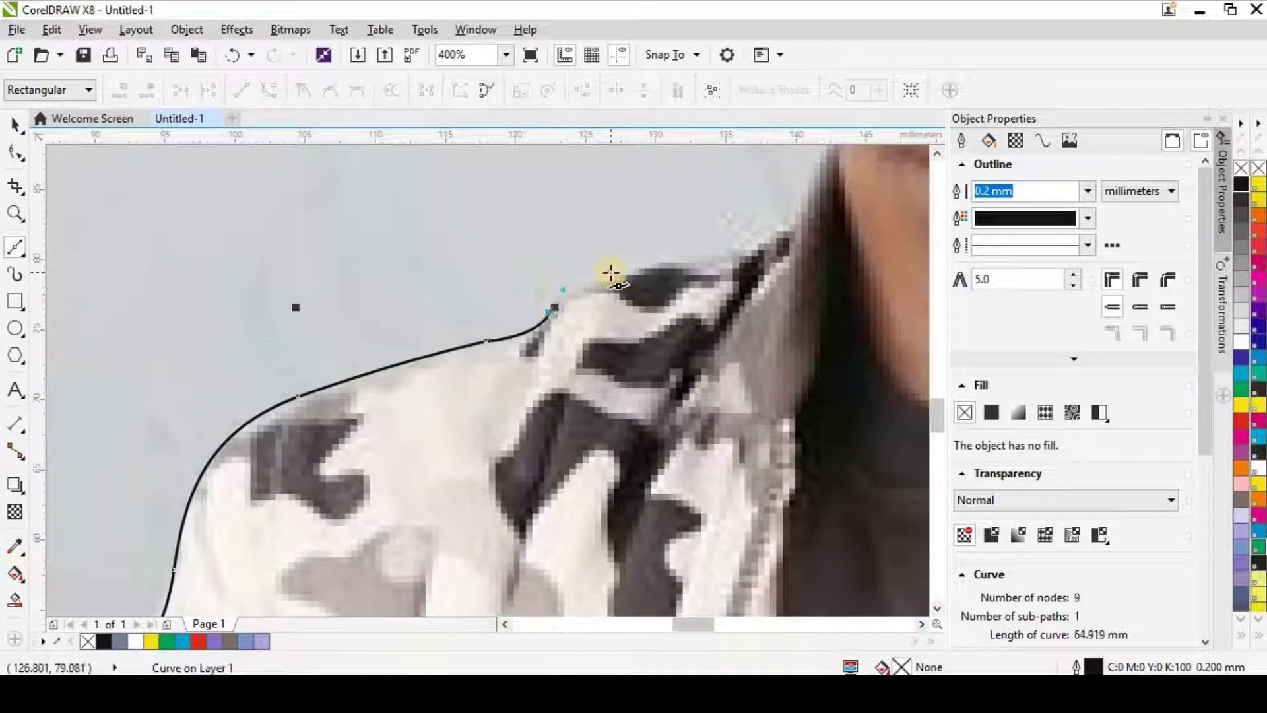
left_click(750, 249)
left_click(792, 218)
Extend the outline from the collar up the neck and along the left side of the jaw.
scroll(936, 157, "down", 3)
scroll(935, 157, "up", 2)
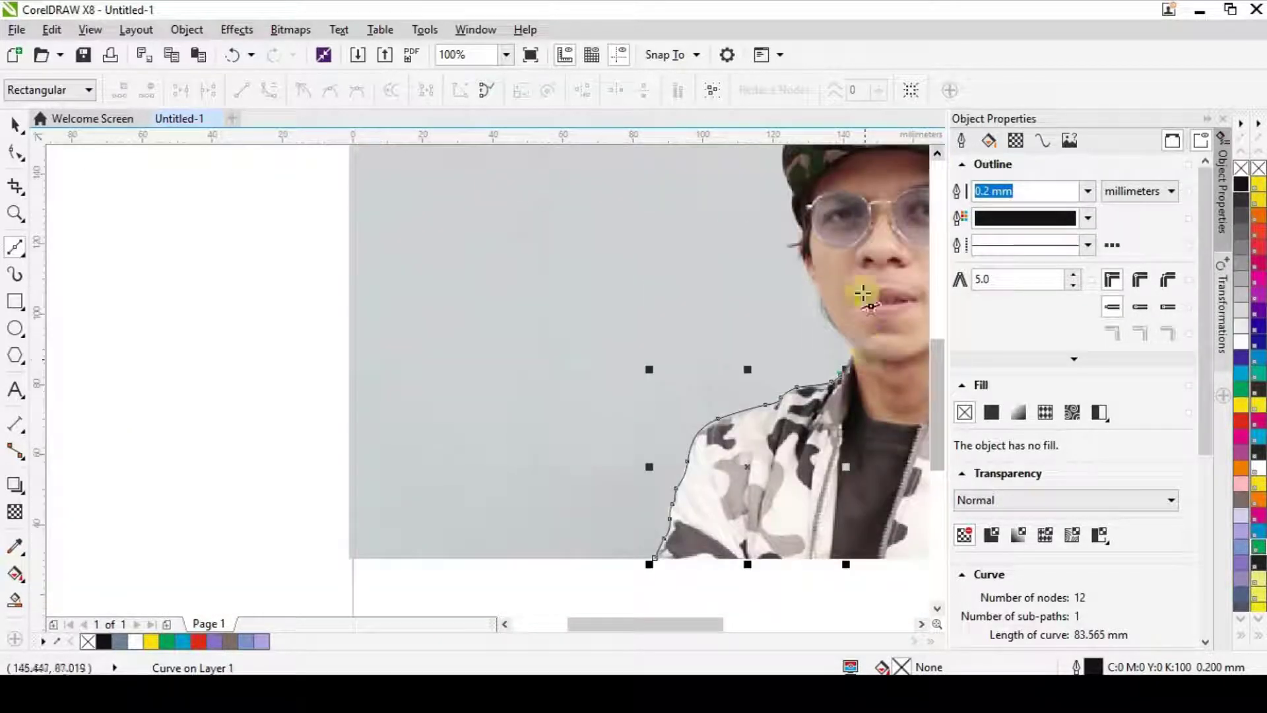
scroll(854, 537, "up", 3)
left_click_drag(816, 510, 764, 387)
left_click(685, 206)
scroll(942, 156, "up", 3)
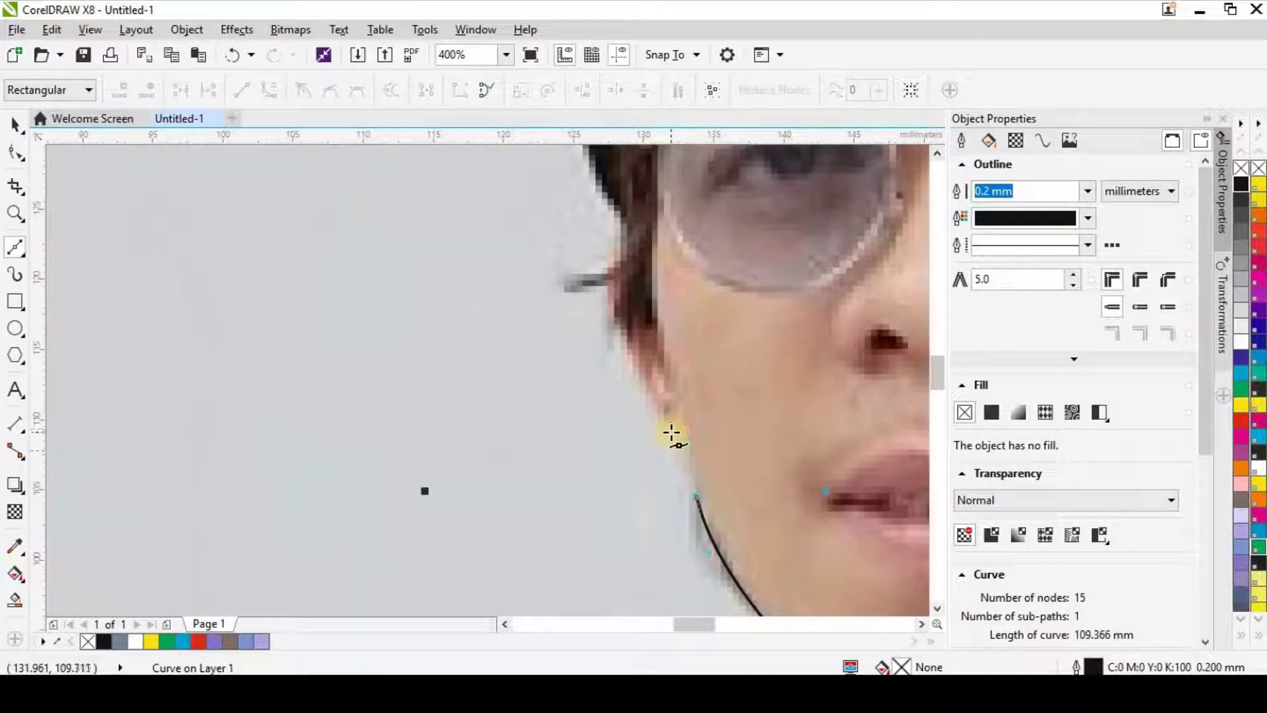
Trace the outline up the left cheek and around the ear to the hair at the temple.
scroll(671, 433, "down", 2)
left_click_drag(673, 431, 656, 416)
scroll(687, 430, "up", 2)
mouse_move(656, 267)
left_mouse_down()
mouse_move(622, 248)
mouse_move(645, 249)
left_mouse_up()
key("ctrl+z")
left_click(622, 332)
left_click(645, 248)
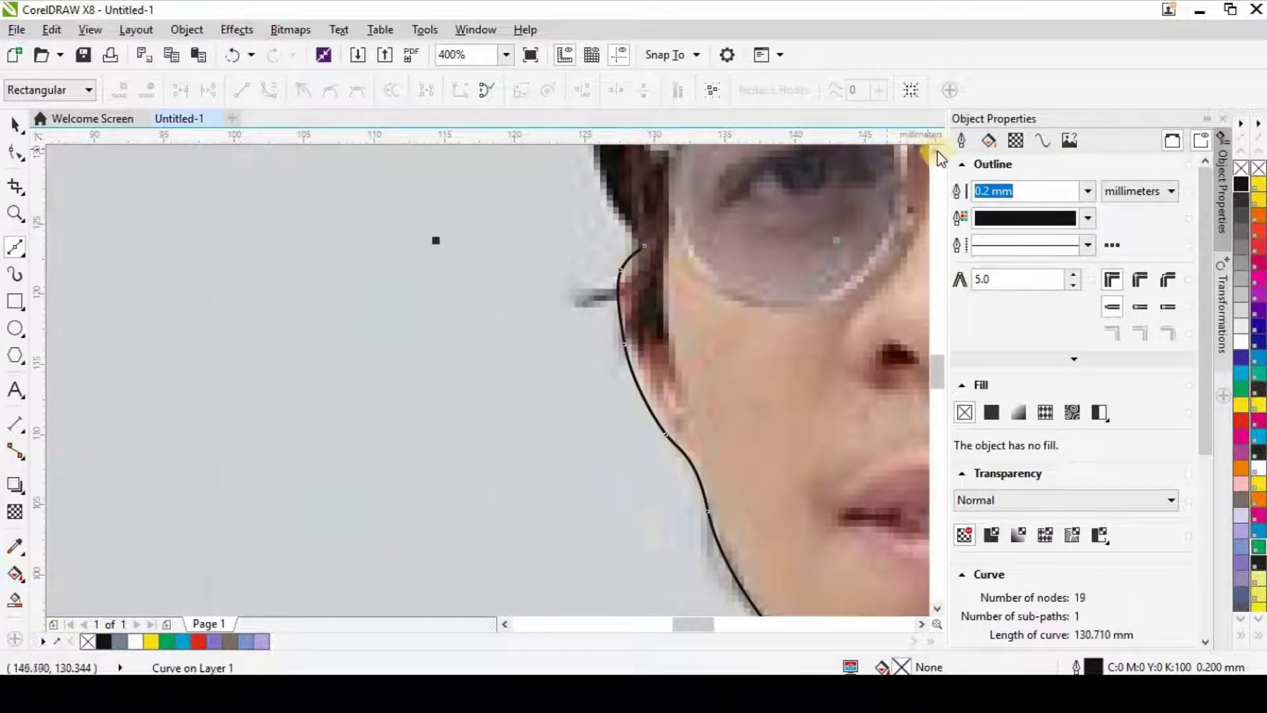
Trace the hair at the left temple and the left edge of the cap's brim up to the crown.
scroll(939, 158, "up", 4)
left_click_drag(601, 443, 597, 372)
left_click(937, 154)
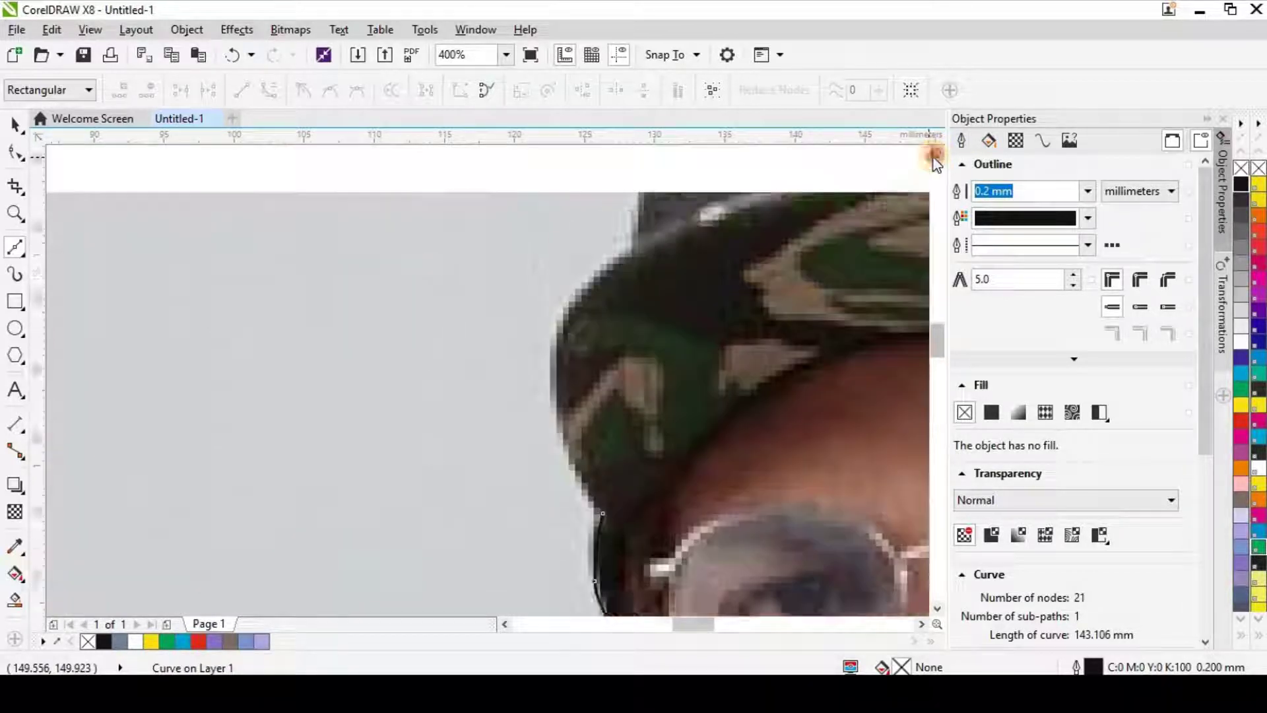
left_click_drag(547, 406, 568, 338)
left_click(632, 292)
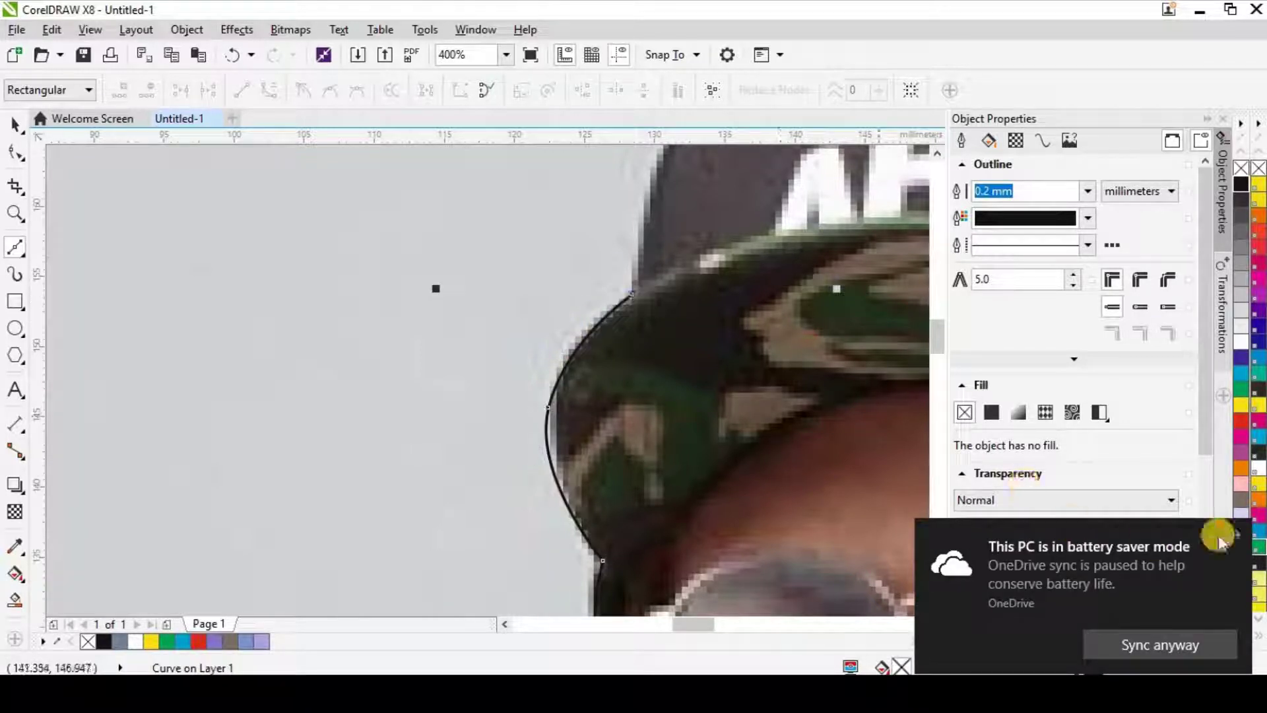
left_click(1237, 532)
left_click(942, 157)
left_click_drag(771, 292, 908, 242)
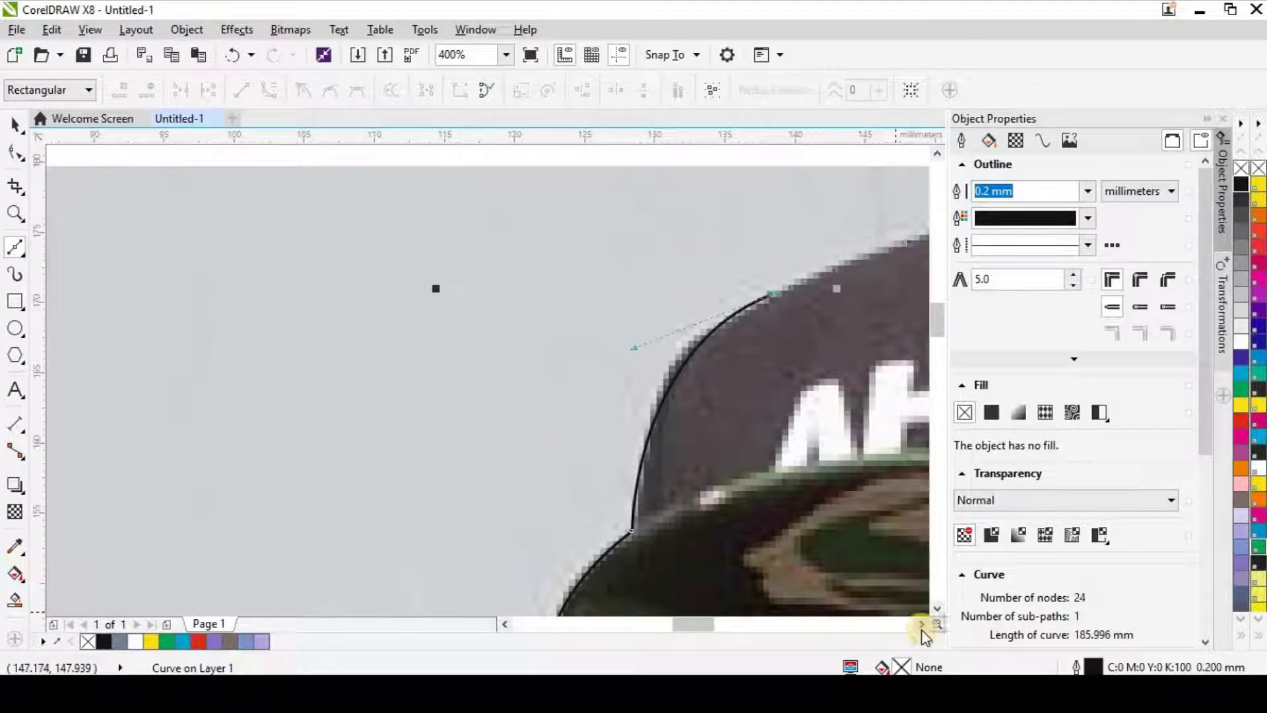
left_click(921, 624)
key("ctrl+z")
left_click_drag(354, 335, 438, 287)
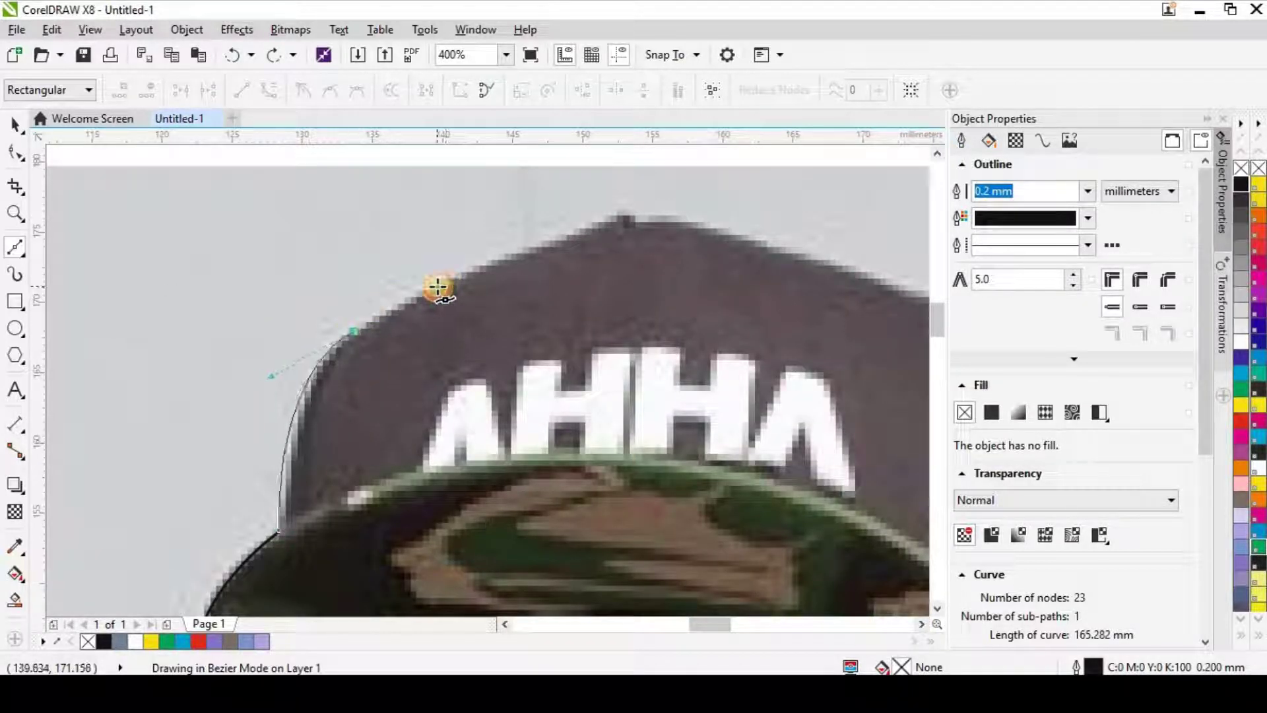
Trace the left side of the cap's crown up to its peak.
left_click(287, 518)
left_click_drag(405, 295, 534, 249)
scroll(621, 215, "down", 2)
left_click(621, 215)
Continue the outline from the cap's peak over the right side of the crown down to the ear.
scroll(670, 237, "down", 3)
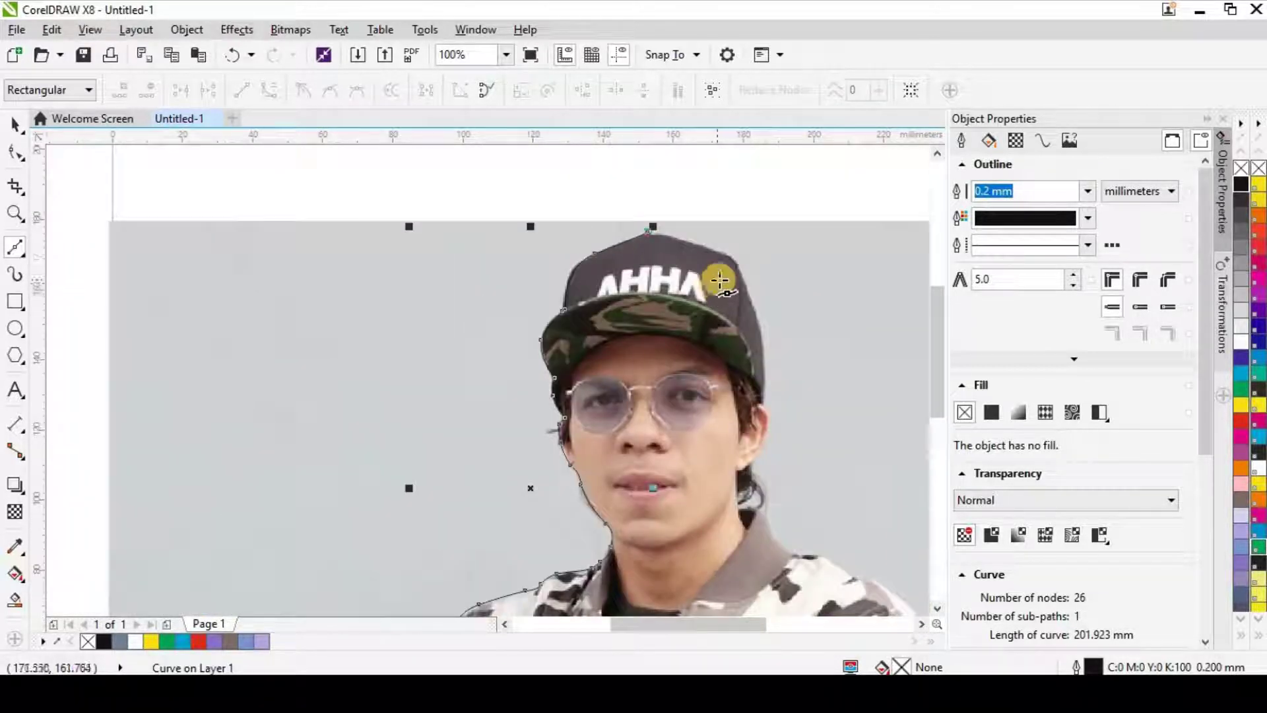
scroll(730, 249, "up", 1)
left_click_drag(624, 223, 651, 227)
scroll(715, 268, "up", 1)
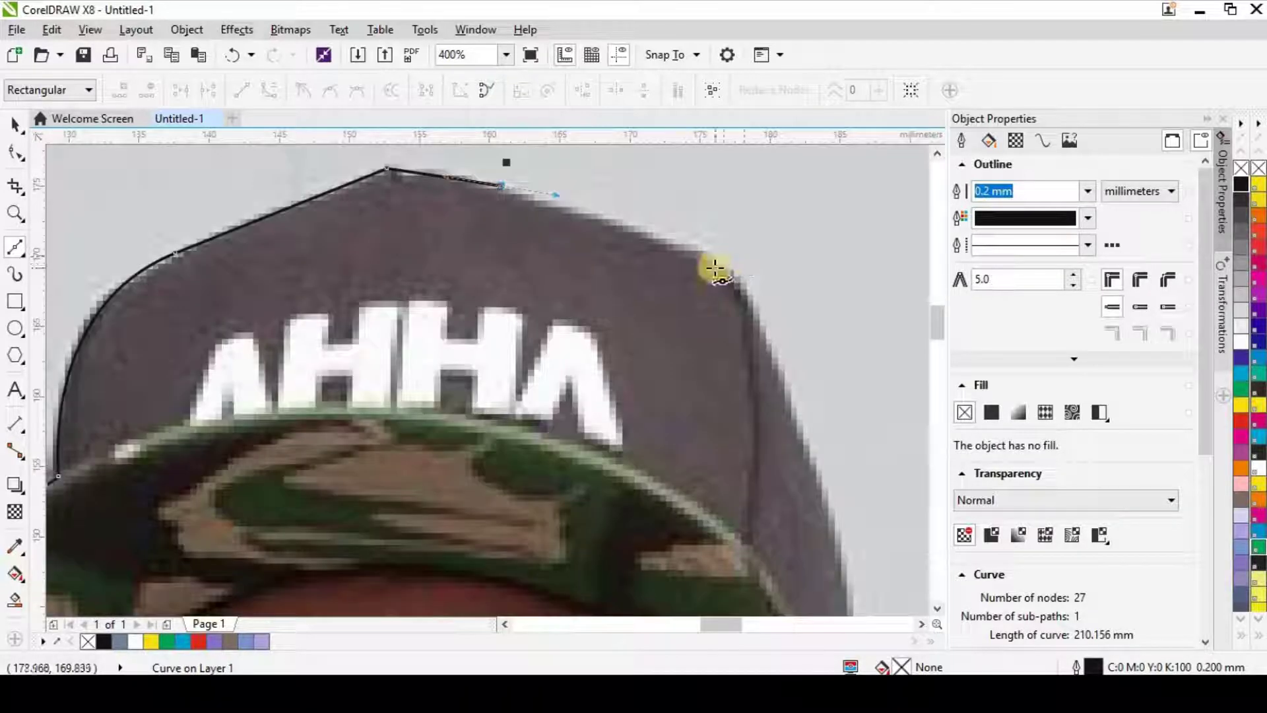
left_click_drag(756, 315, 820, 376)
scroll(808, 380, "down", 2)
scroll(851, 470, "down", 3)
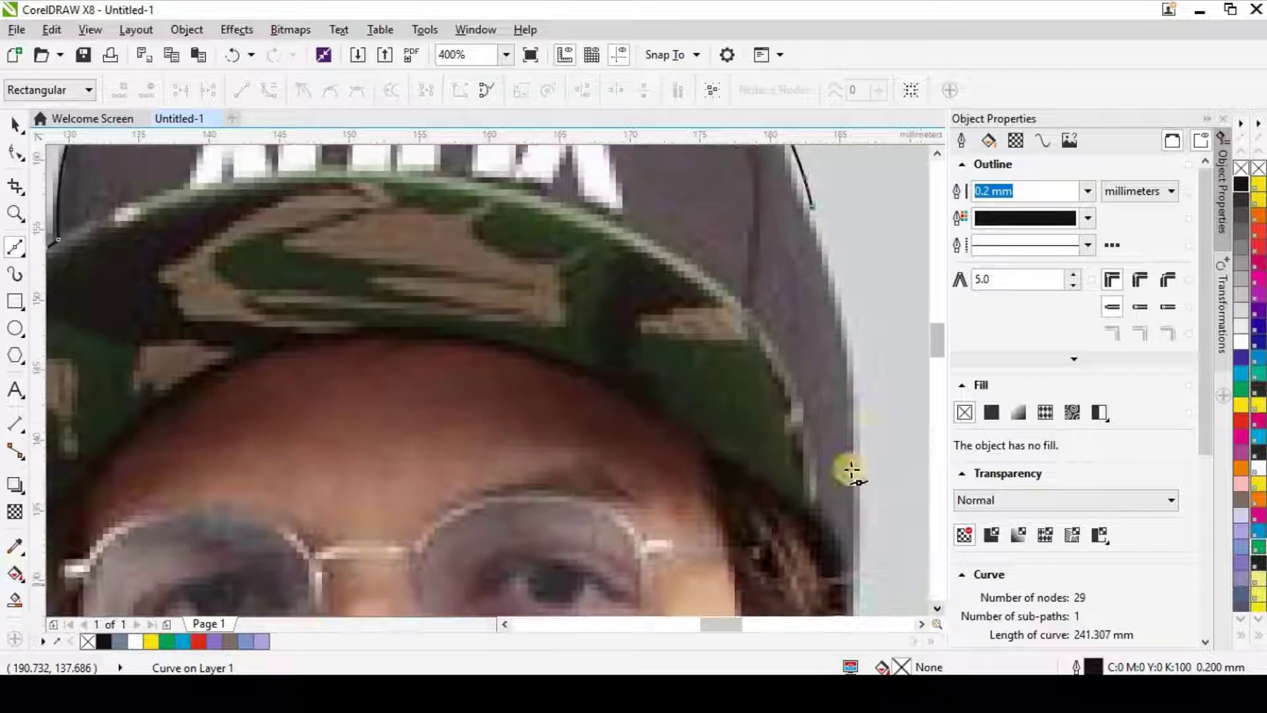
scroll(893, 518, "down", 1)
left_click_drag(871, 462, 873, 499)
Extend the outline around the outer edge of the right ear.
scroll(924, 613, "down", 3)
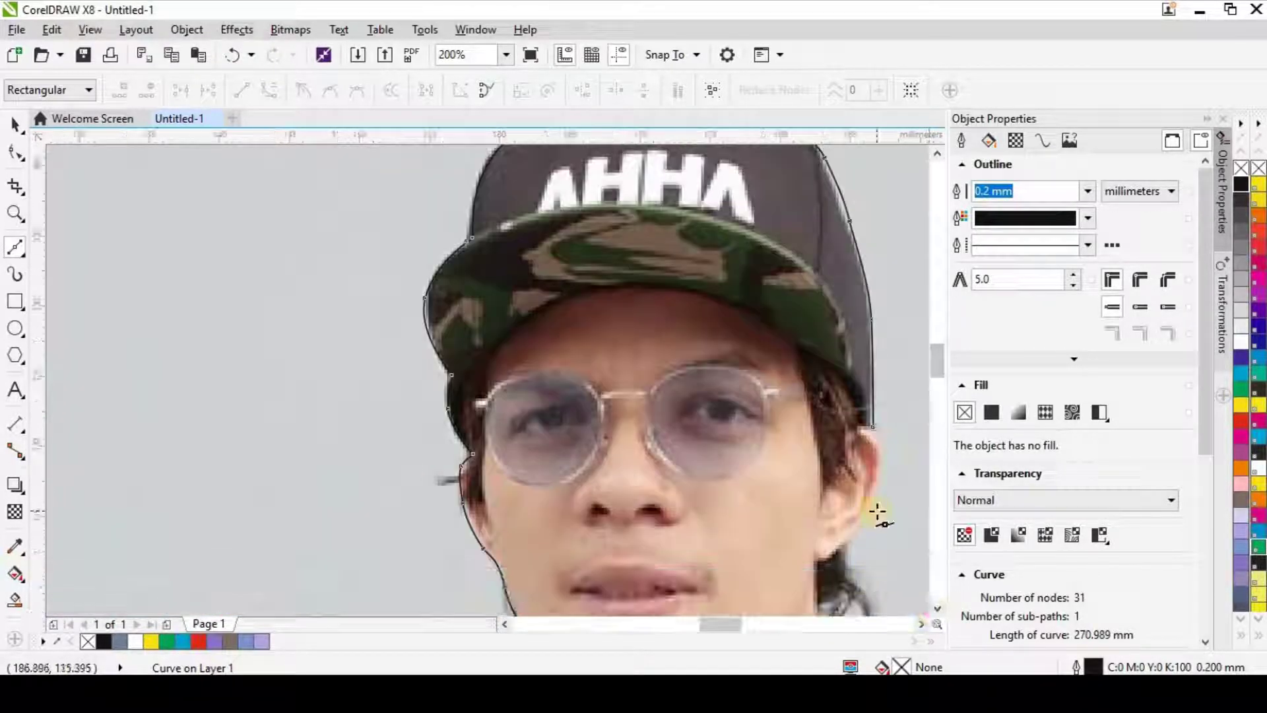
scroll(869, 513, "up", 1)
mouse_move(821, 560)
left_mouse_down()
mouse_move(807, 574)
mouse_move(825, 562)
left_mouse_up()
scroll(806, 491, "down", 2)
left_click(787, 507)
left_click(753, 514)
scroll(937, 614, "down", 6)
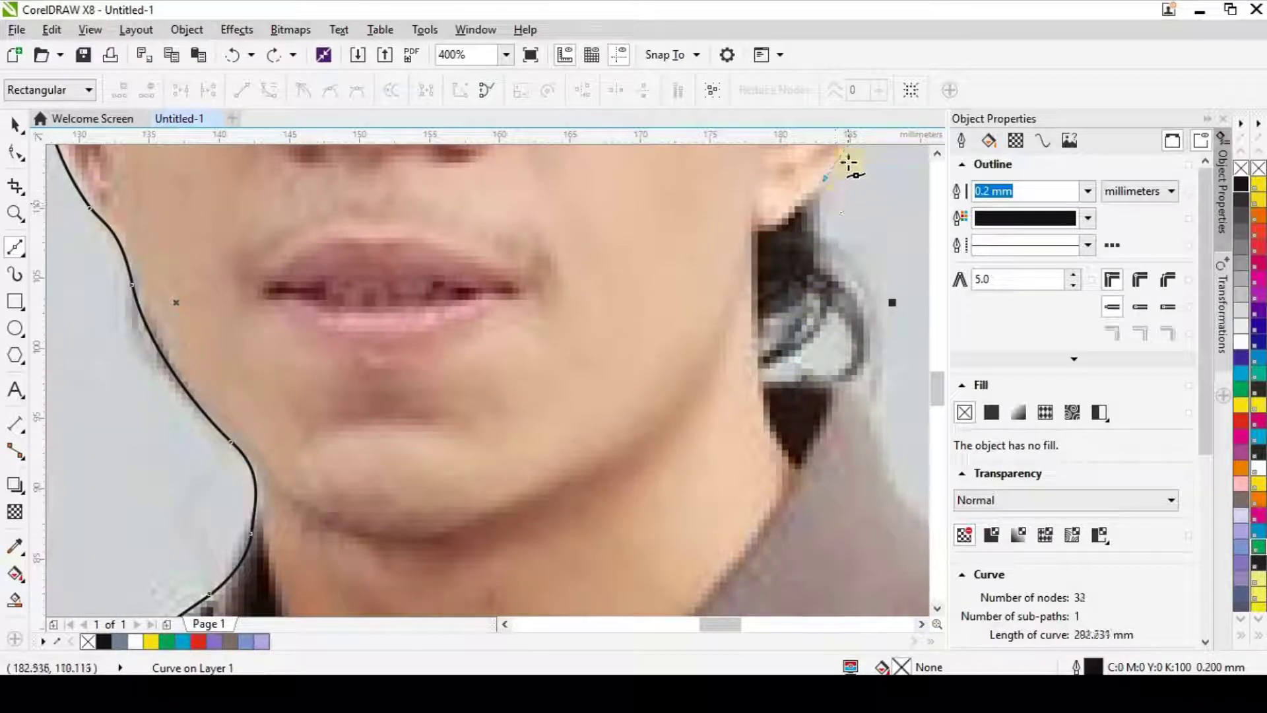
Trace from the right ear around the outside of the hair behind the neck.
left_click(829, 177)
left_click_drag(821, 212, 884, 306)
left_click(872, 399)
Continue the outline down the right collar edge to where it meets the jacket's shoulder.
scroll(904, 448, "down", 1)
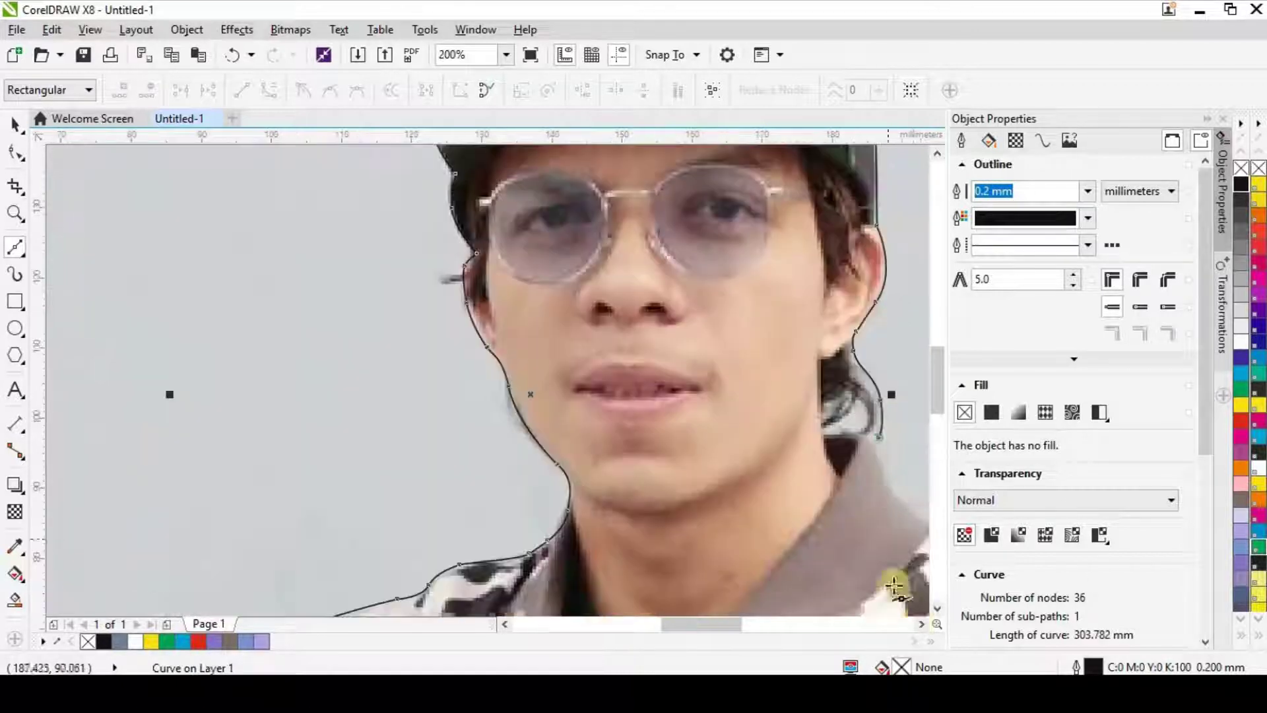
left_click(922, 624)
left_click(938, 609)
left_click_drag(778, 381, 748, 381)
key("ctrl+z")
left_click(753, 382)
Trace the outline along the top of the right shoulder to the start of the sleeve.
left_click_drag(838, 402, 856, 421)
left_click(922, 624)
left_click(922, 624)
left_click(922, 624)
left_click_drag(623, 435, 651, 445)
left_click_drag(731, 495, 746, 522)
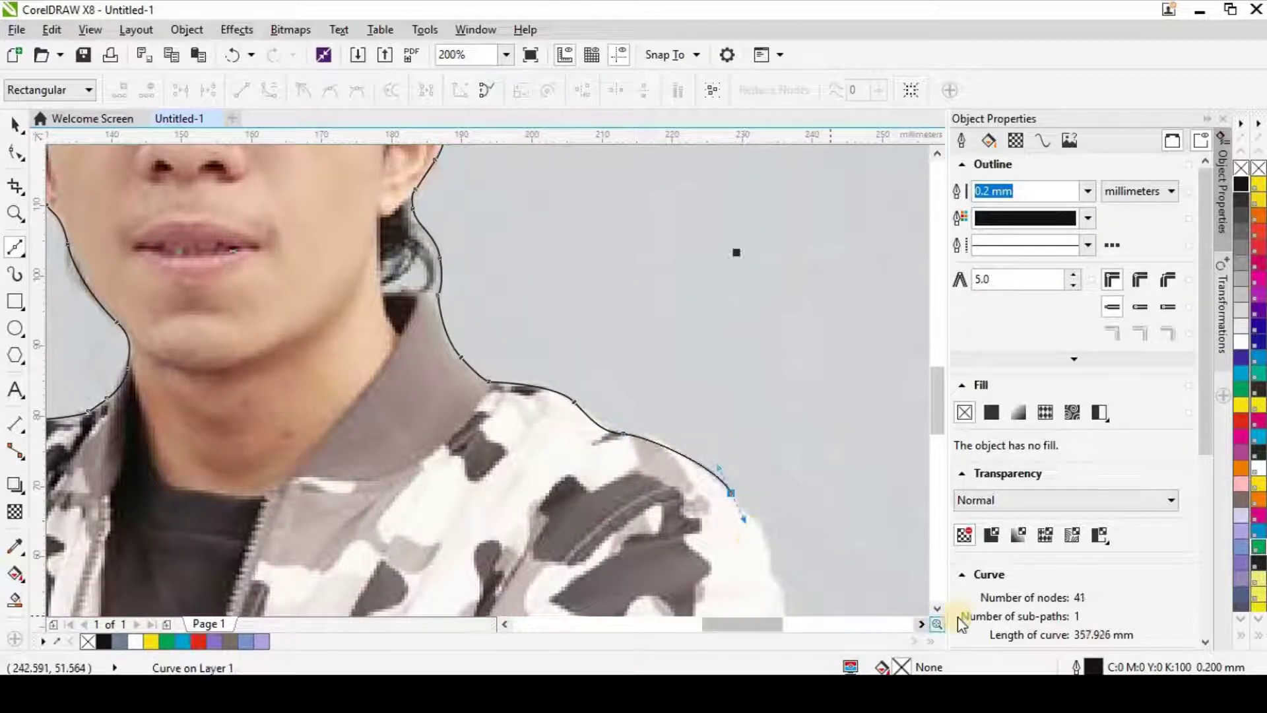
Trace the outer edge of the right sleeve down to the bottom of the photo.
left_click(938, 608)
left_click(937, 608)
scroll(792, 417, "up", 2)
left_click_drag(732, 266, 773, 378)
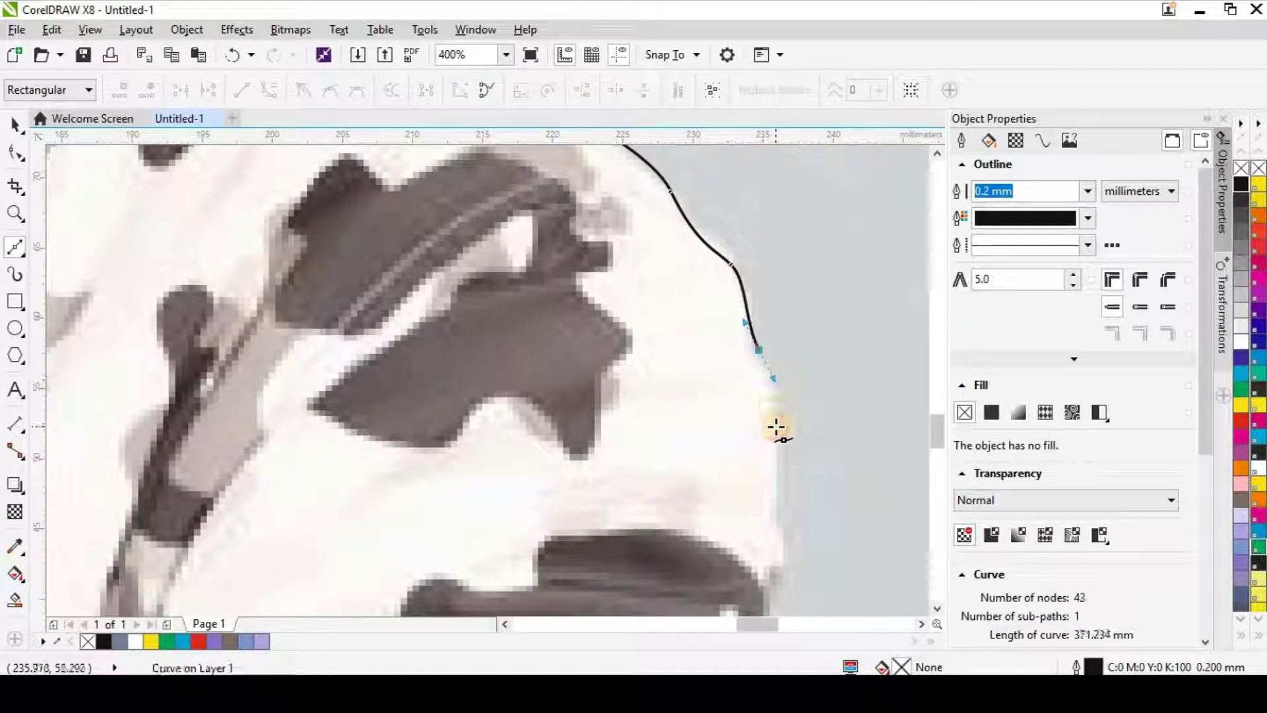
left_click_drag(779, 502, 778, 544)
scroll(778, 543, "down", 2)
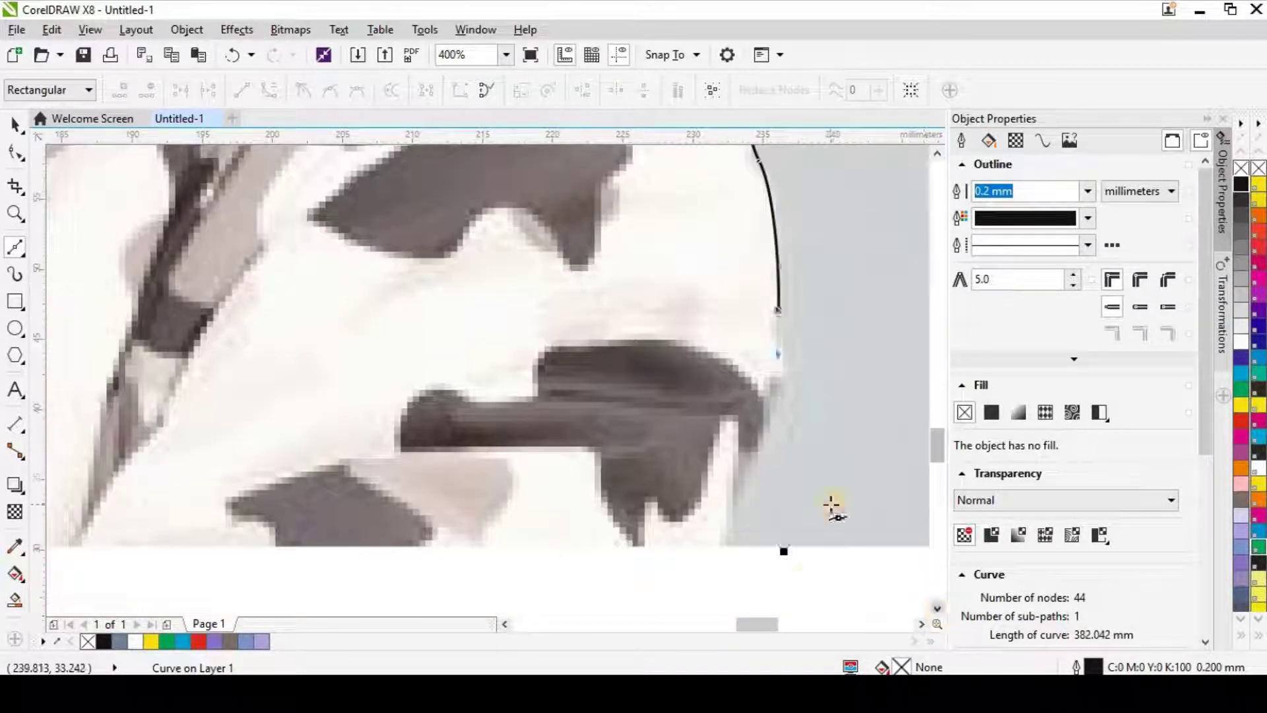
left_click_drag(792, 483, 782, 525)
Run the outline back below the photo's bottom edge, close it at its starting node and leave the Bezier tool.
left_click(783, 566)
left_click(416, 557)
scroll(416, 557, "down", 2)
left_click_drag(109, 566, 87, 548)
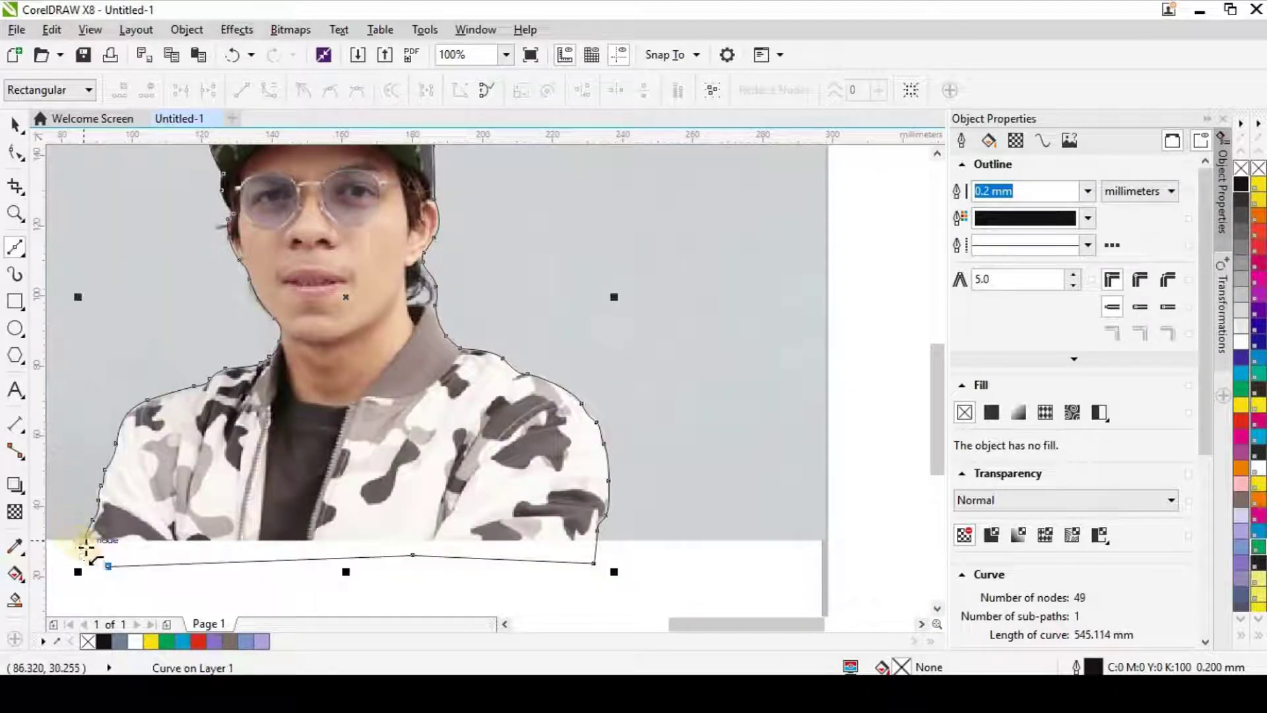
left_click(85, 542)
left_click(15, 124)
scroll(310, 230, "down", 2)
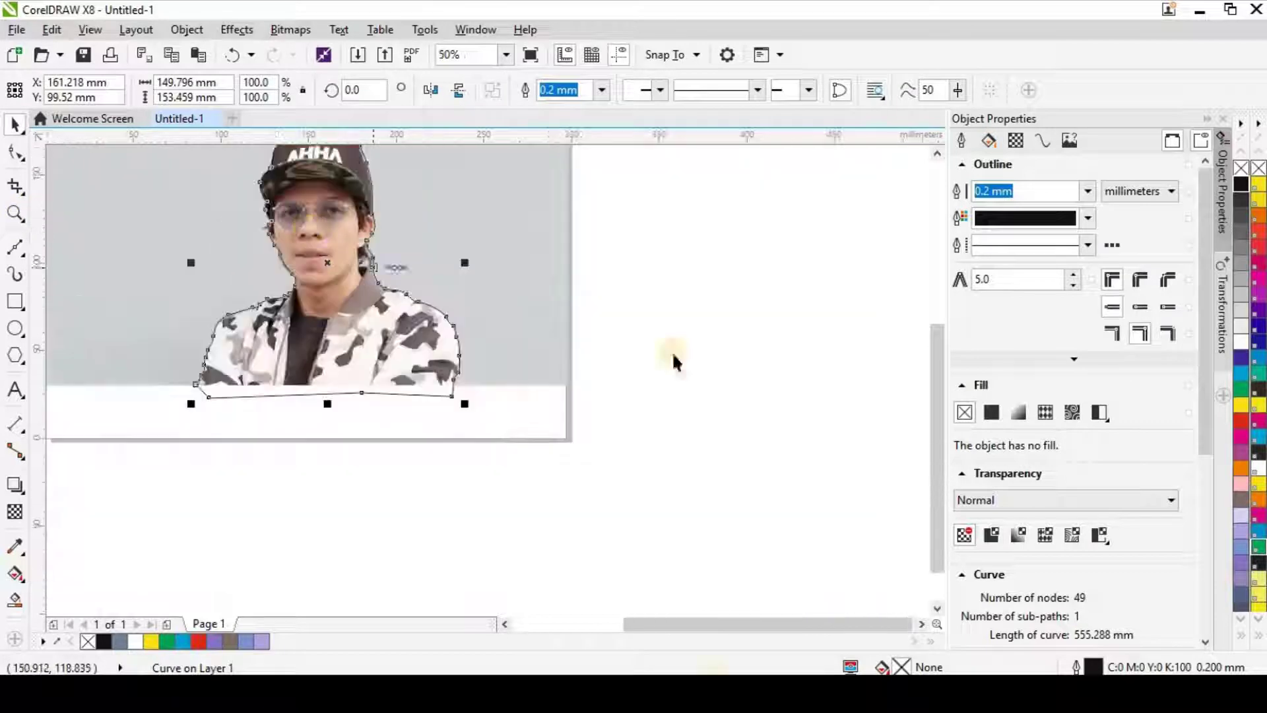
left_click(513, 625)
left_click(935, 186)
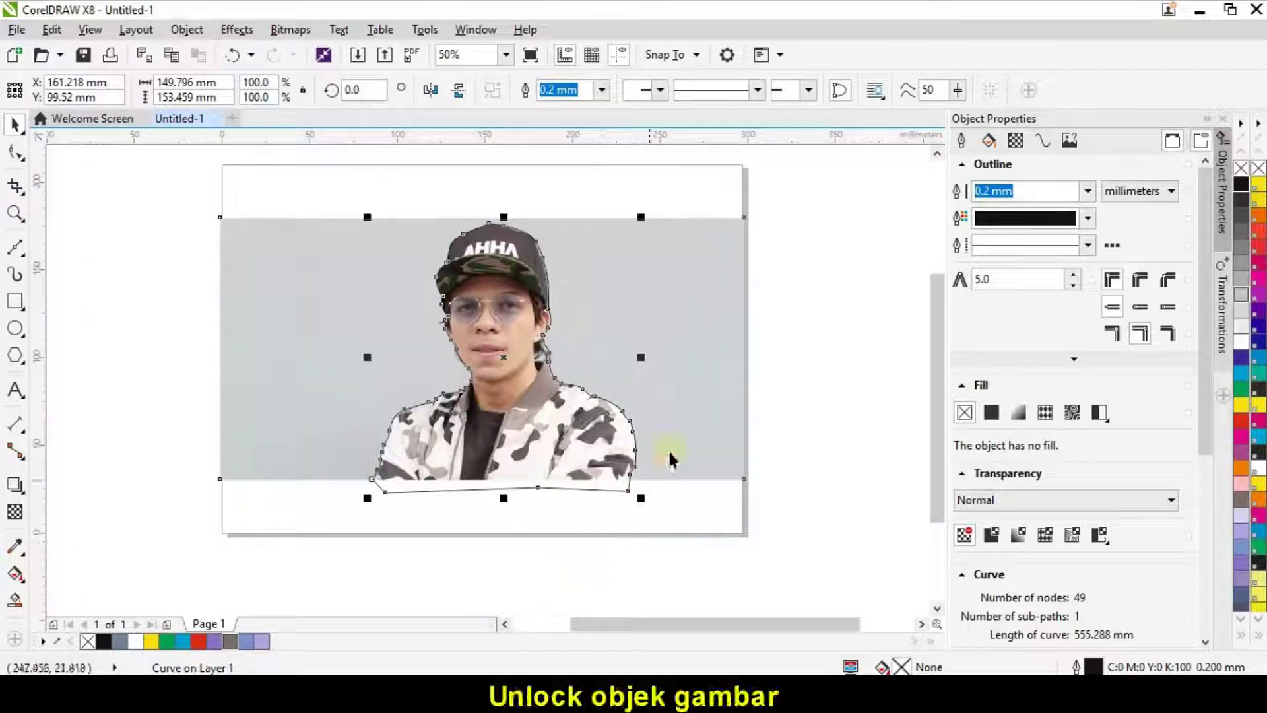
Unlock the imported photo behind the traced outline.
left_click(687, 429)
right_click(687, 418)
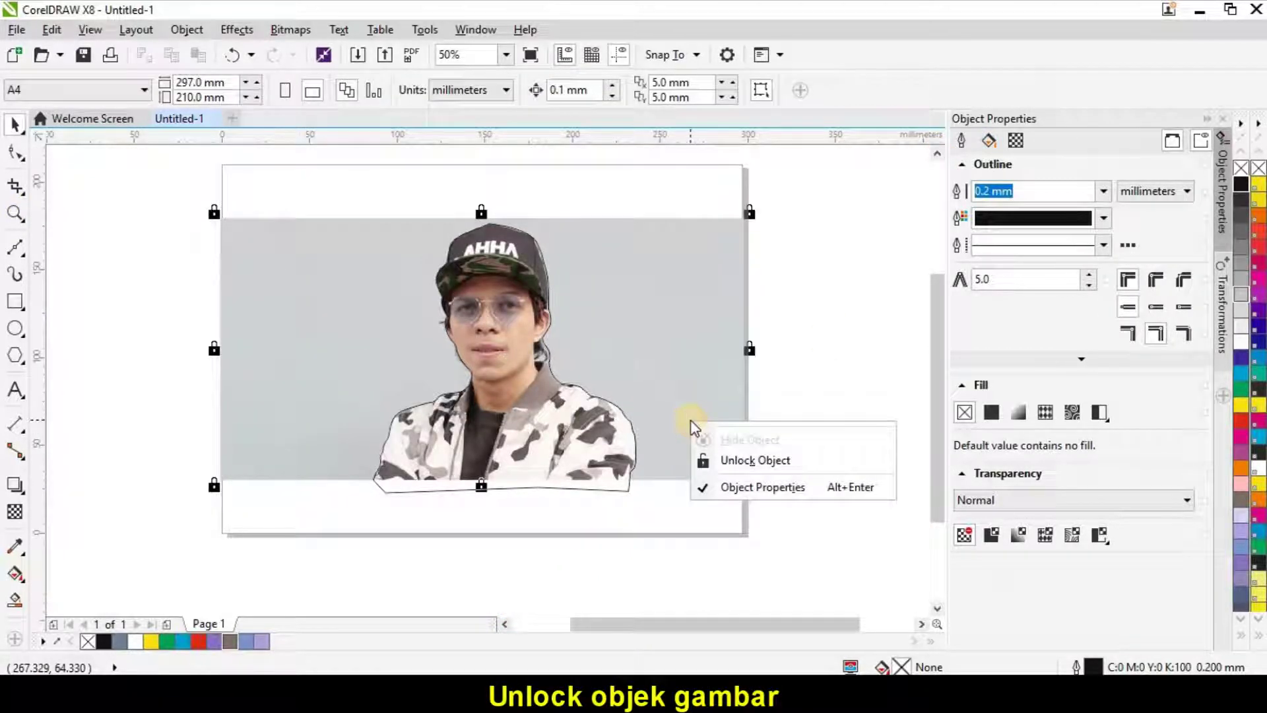
left_click(715, 464)
Intersect the traced outline with the photo and move the resulting cutout of the man to the right, away from the original.
left_click(592, 481)
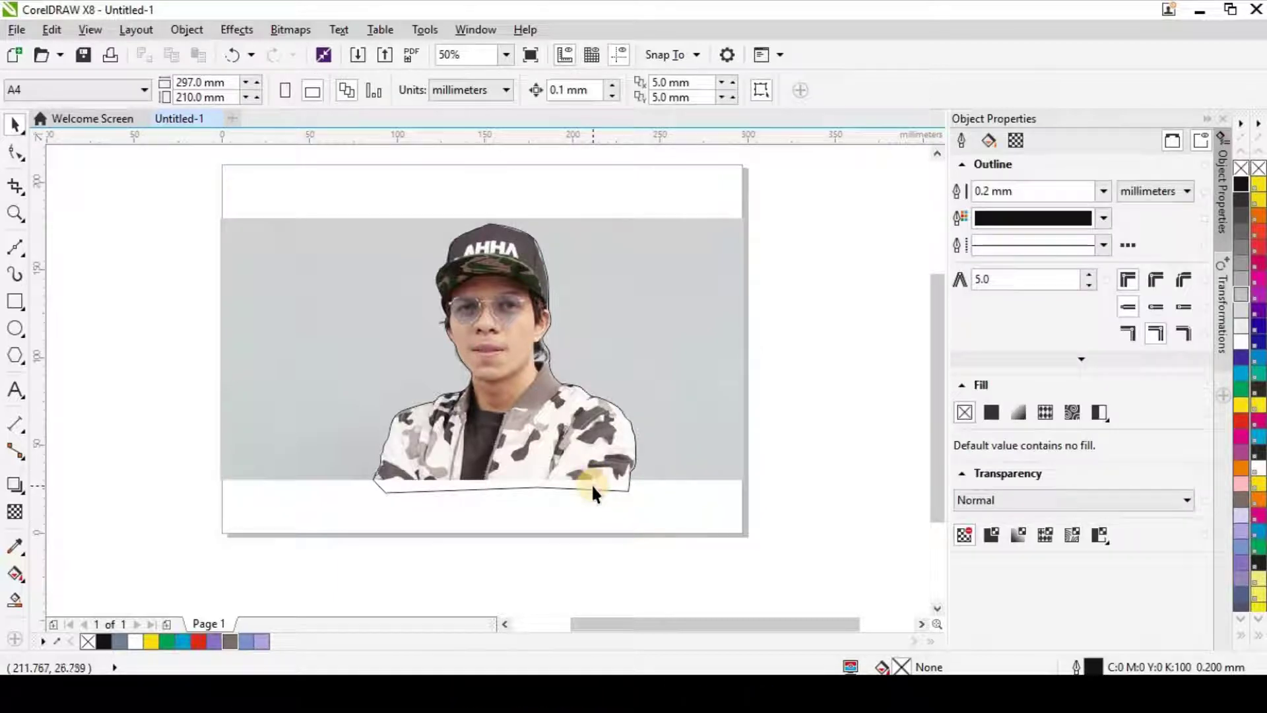
left_click(592, 486)
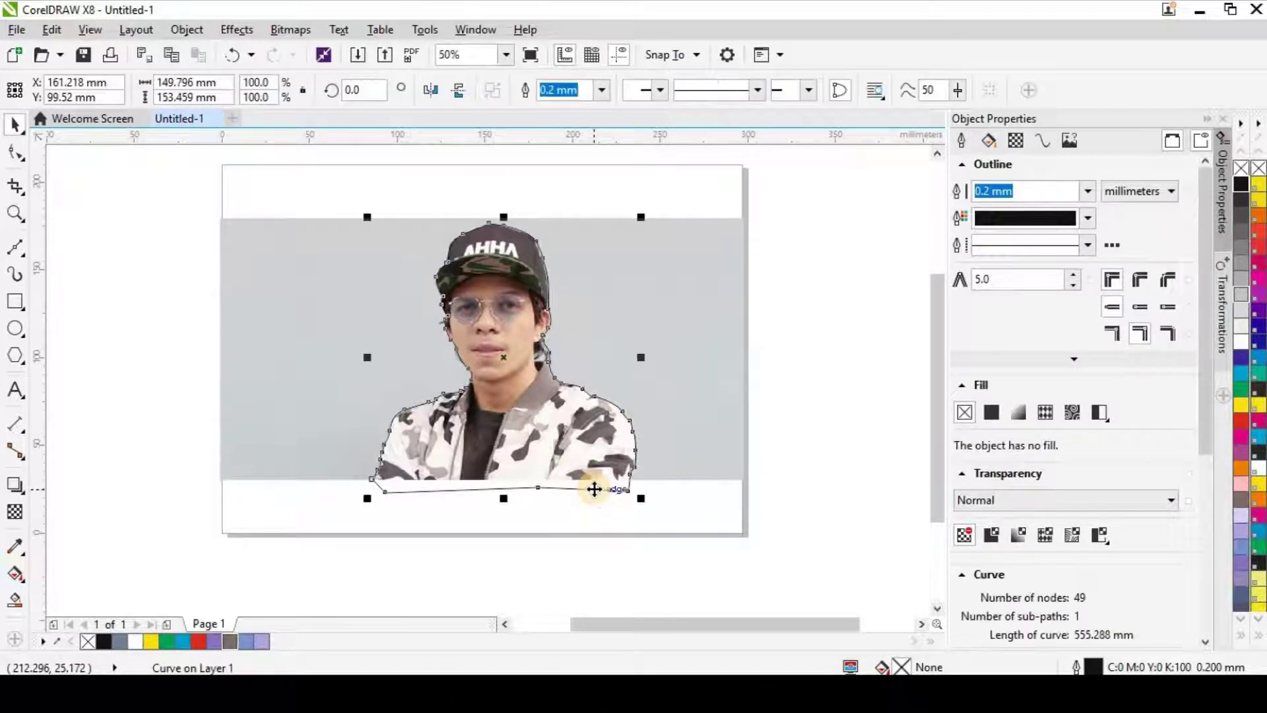
left_click(718, 316, "shift")
left_click(586, 91)
left_click_drag(484, 326, 772, 365)
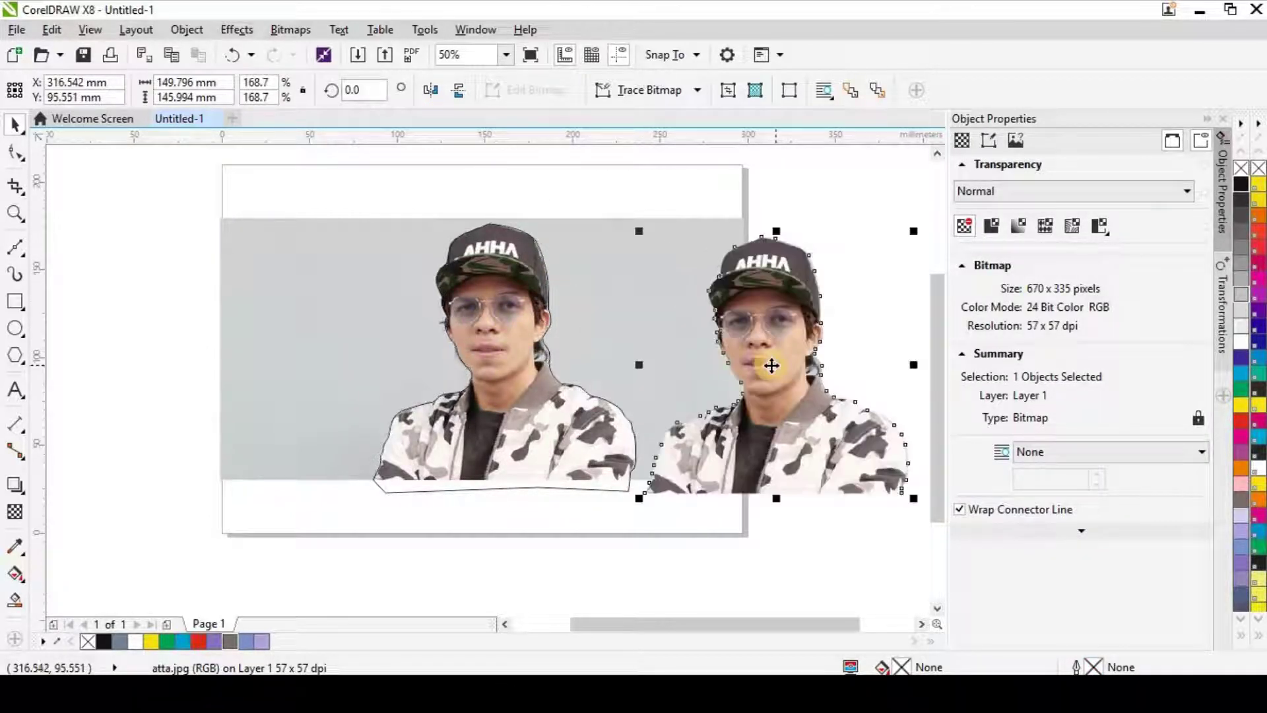
Delete the original photo and its outline, and centre the cutout on the page.
left_click_drag(207, 171, 785, 594)
key("Delete")
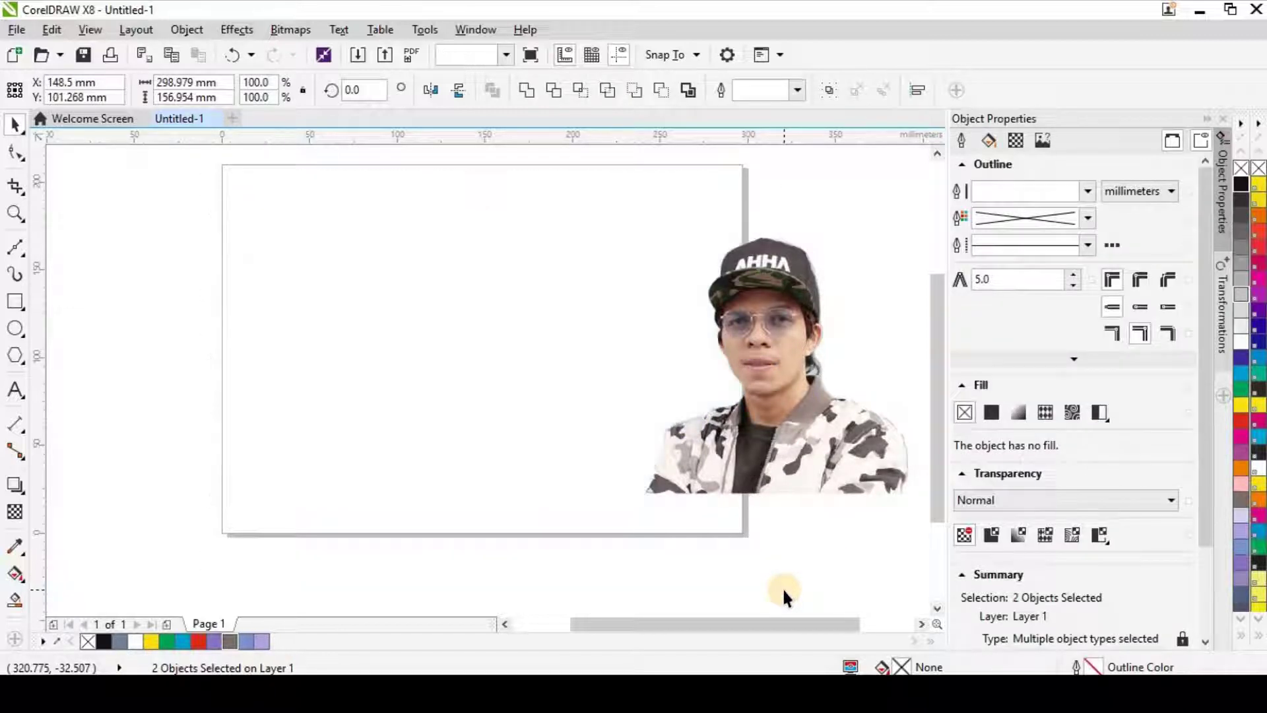
left_click(771, 456)
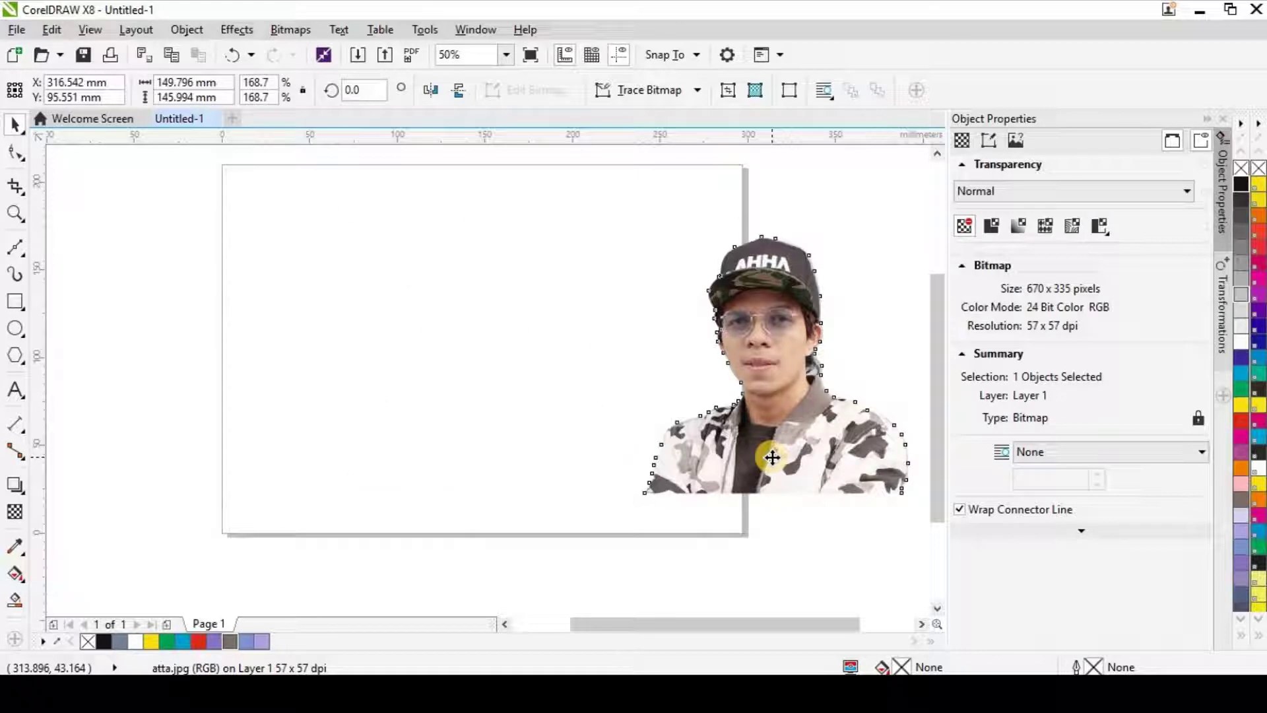
key("p")
left_click(185, 318)
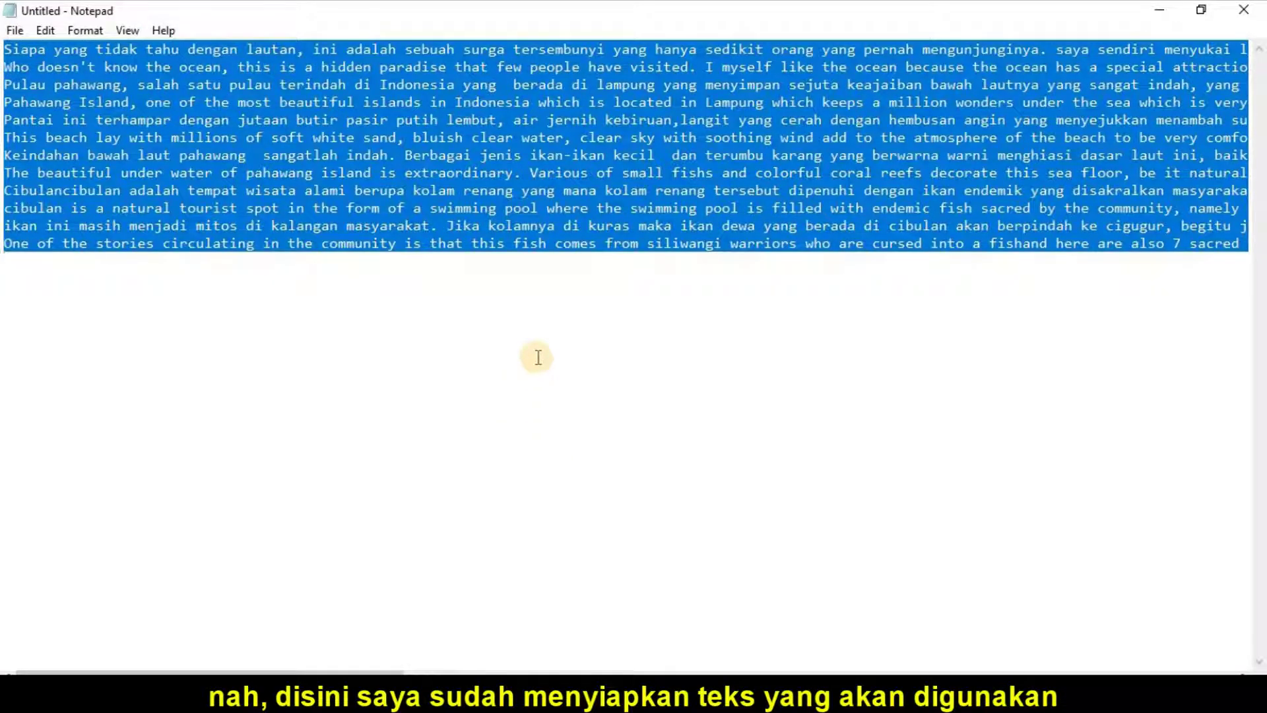
Copy all the prepared text in Notepad and switch back to CorelDRAW.
right_click(663, 227)
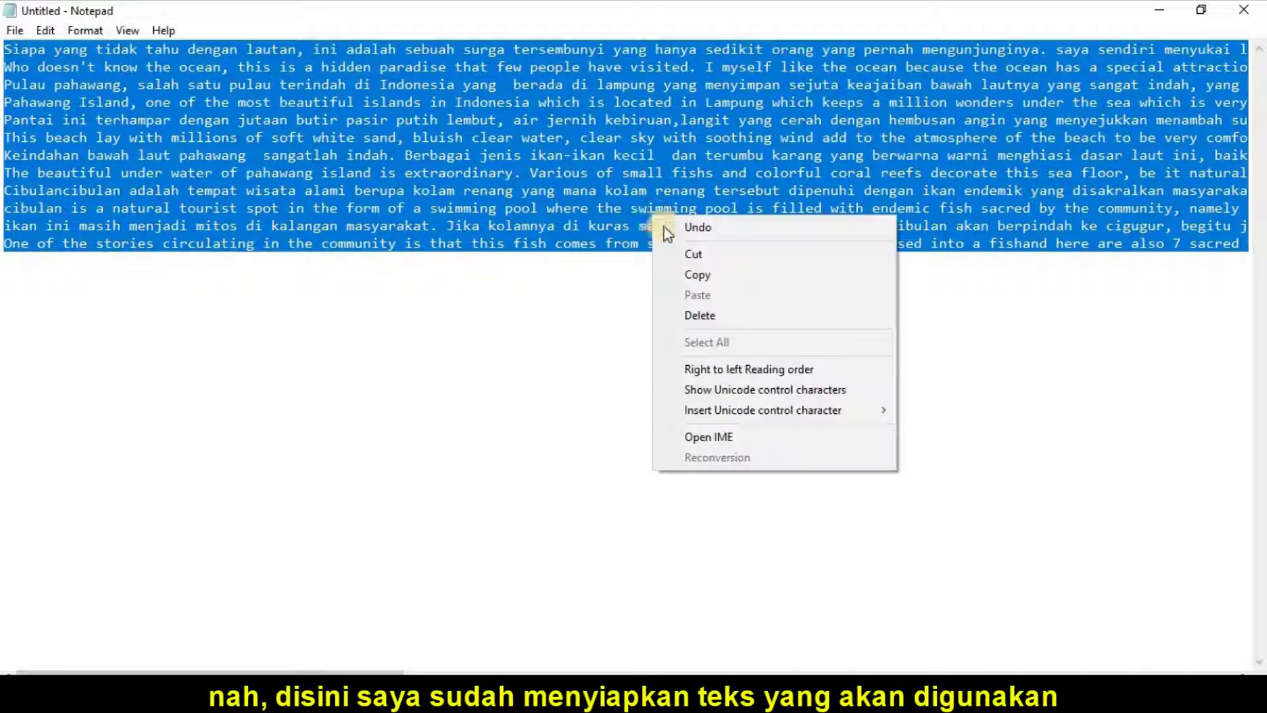
left_click(690, 273)
left_click(1163, 11)
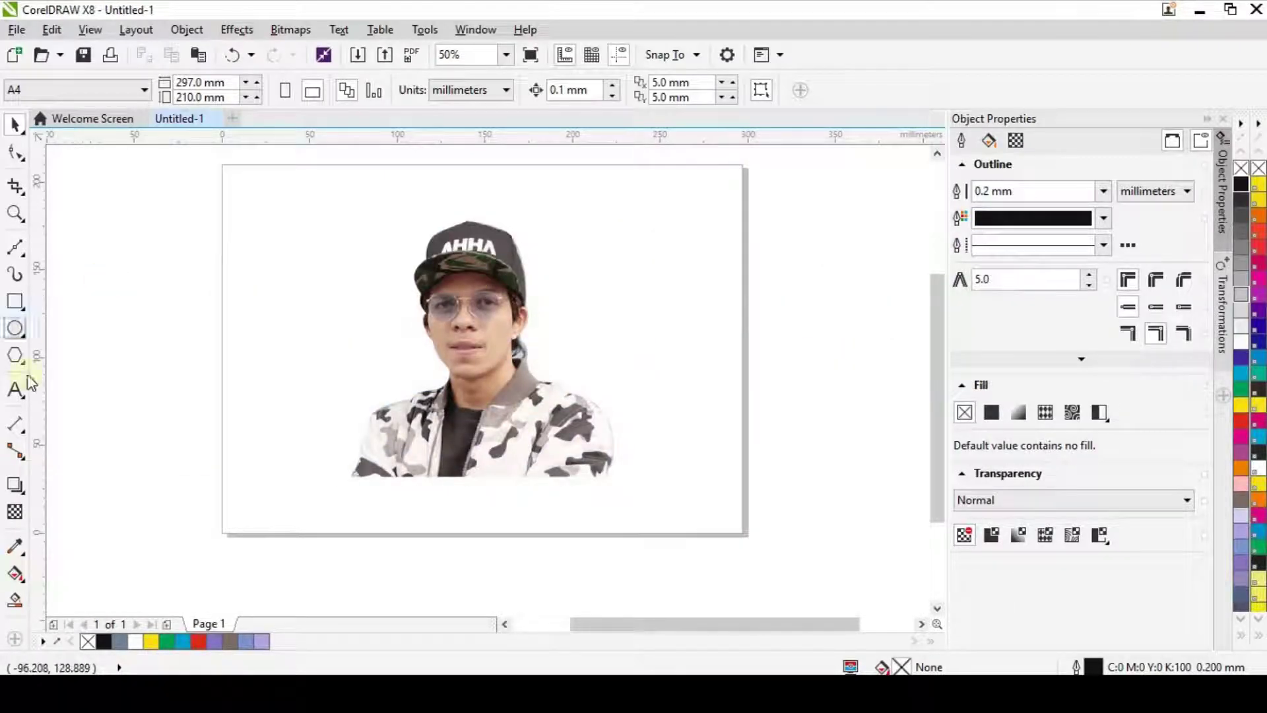
Draw a paragraph text frame about 153 × 150 mm to the right of the man and paste the copied text into it.
left_click_drag(606, 224, 874, 486)
left_click(785, 370)
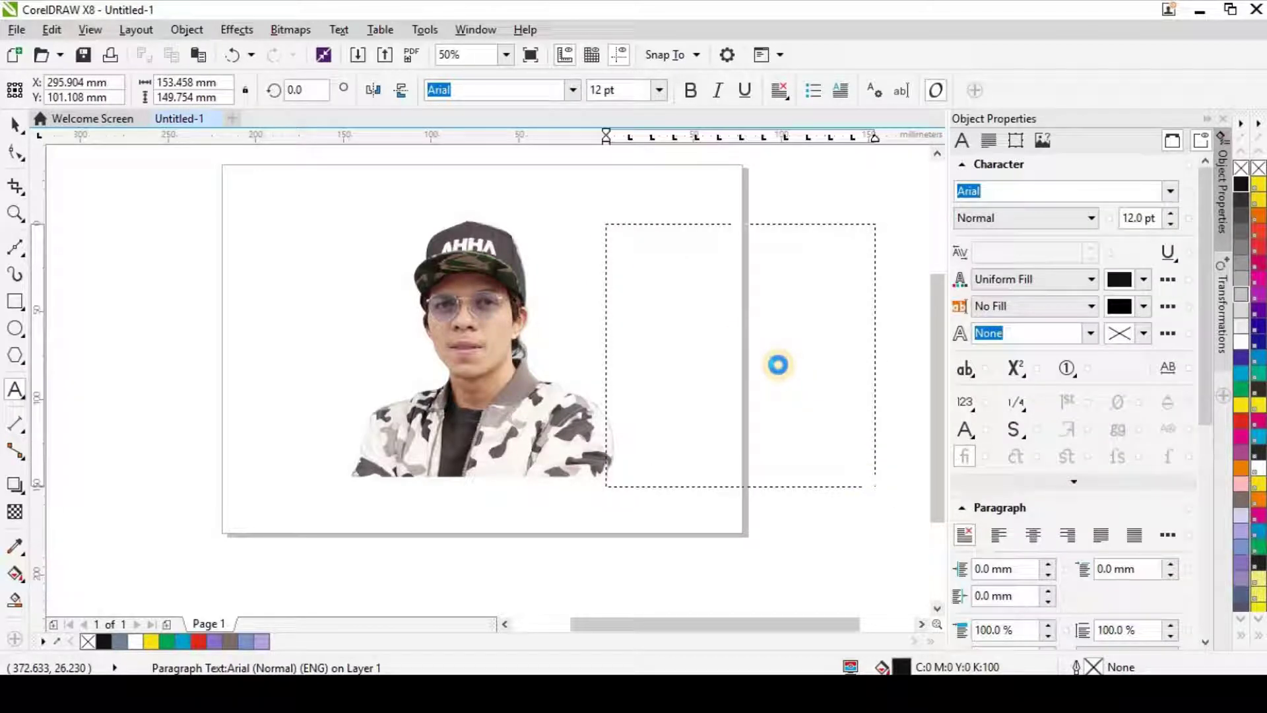
key("ctrl+v")
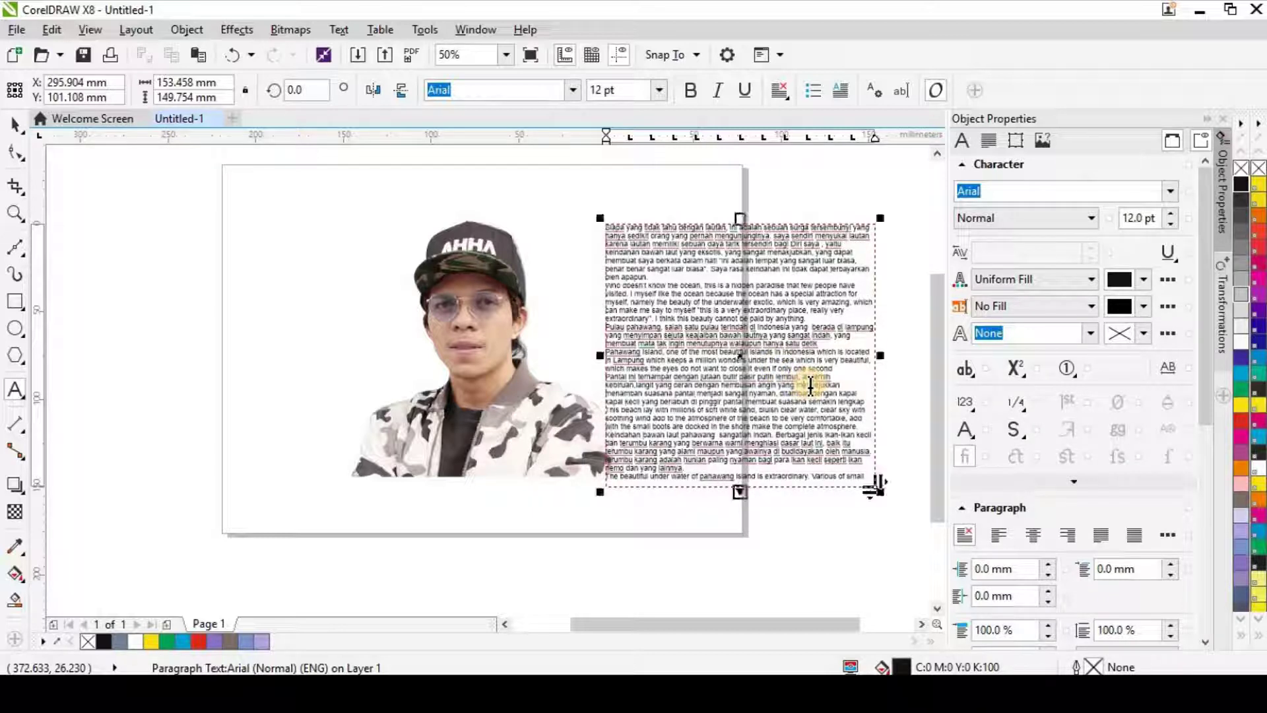
Set the size of the pasted text in the frame to 24 pt.
key("ctrl+a")
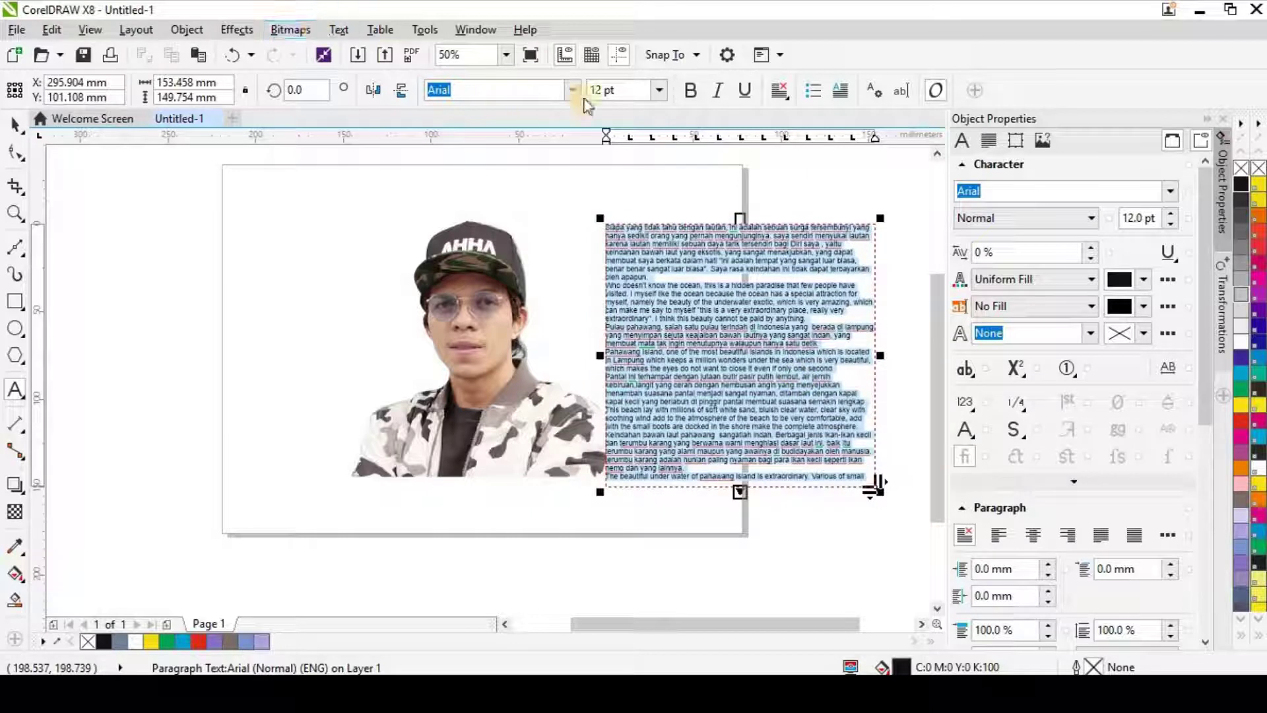
left_click(660, 91)
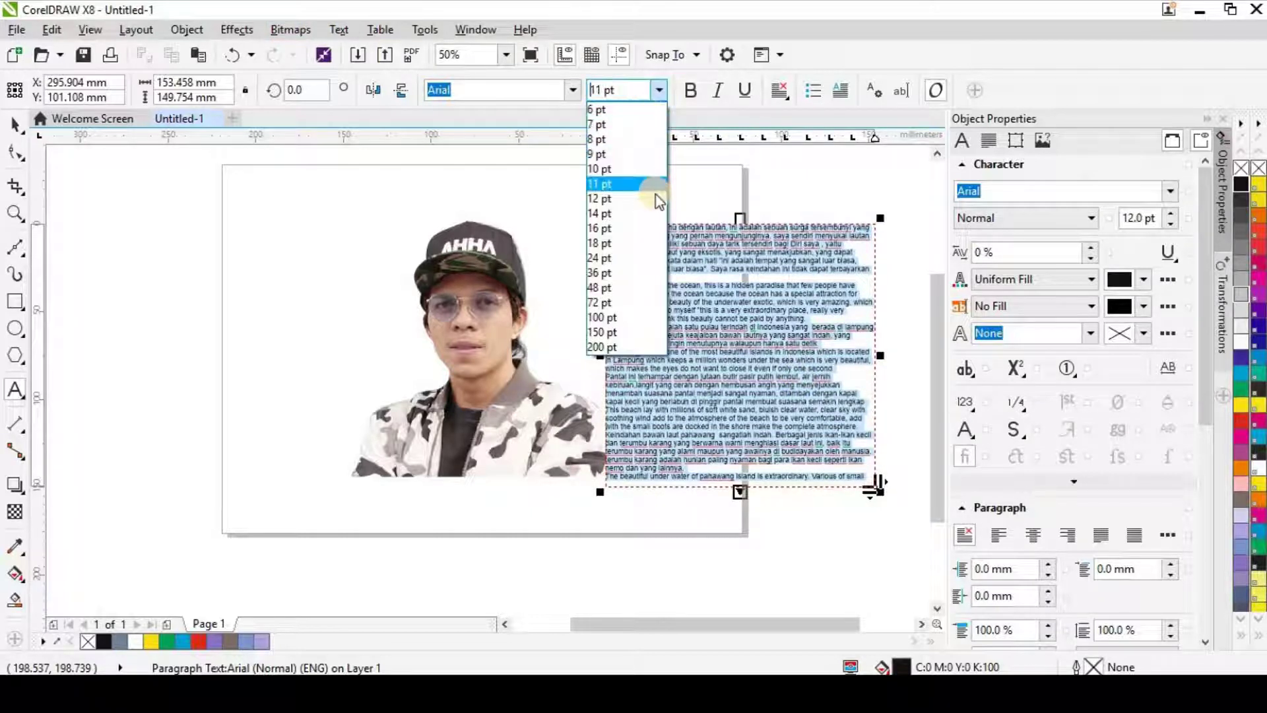
left_click(647, 258)
Enlarge the paragraph text frame to about 360 × 352 mm so it holds more of the text.
left_click_drag(598, 216, 468, 153)
left_click_drag(938, 596, 813, 560)
scroll(792, 534, "down", 2)
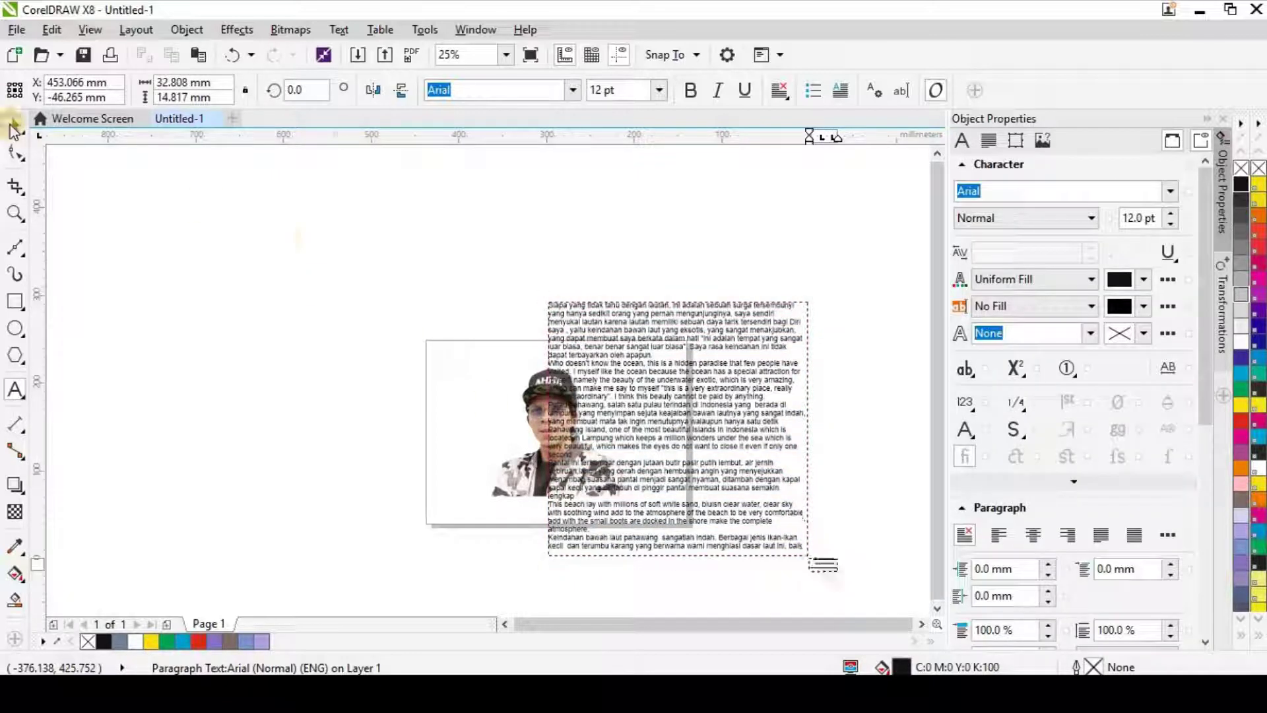
left_click(283, 235)
left_click(732, 497)
left_click_drag(807, 554, 871, 611)
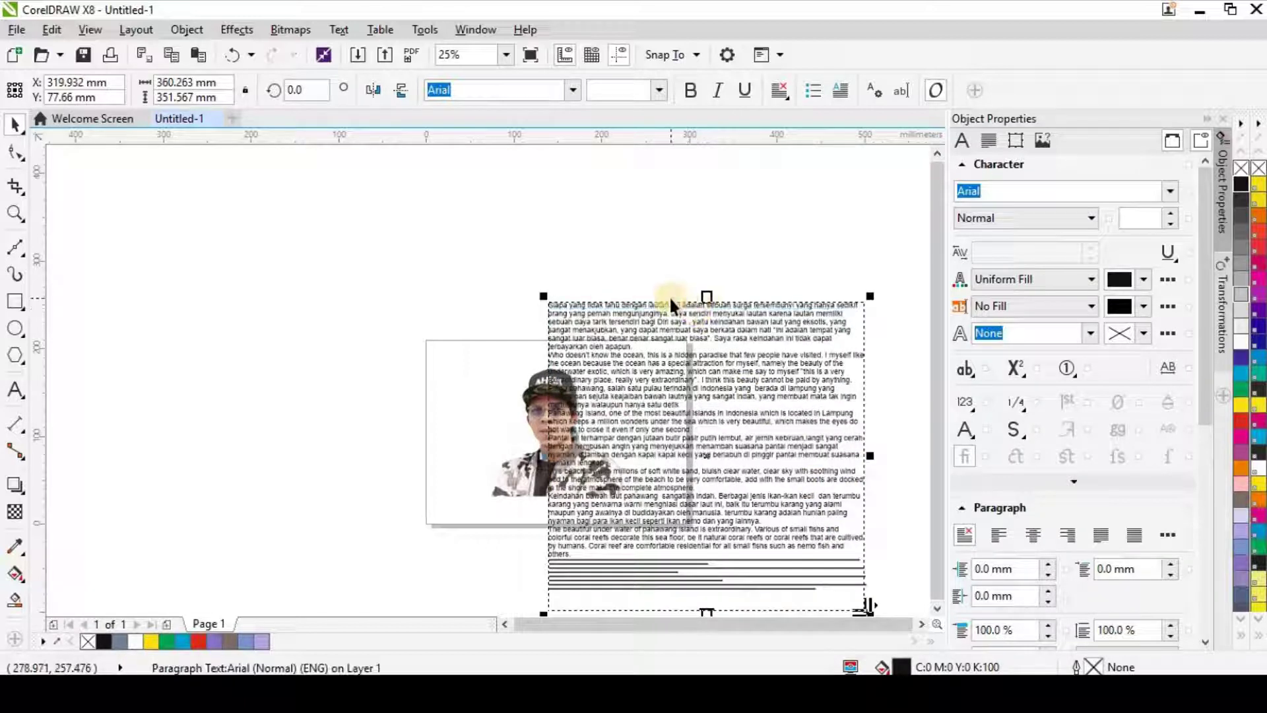
Set the frame's entire text, including the newly revealed lines, to 24 pt and widen the frame to about 450 mm.
double_click(858, 371)
key("ctrl+a")
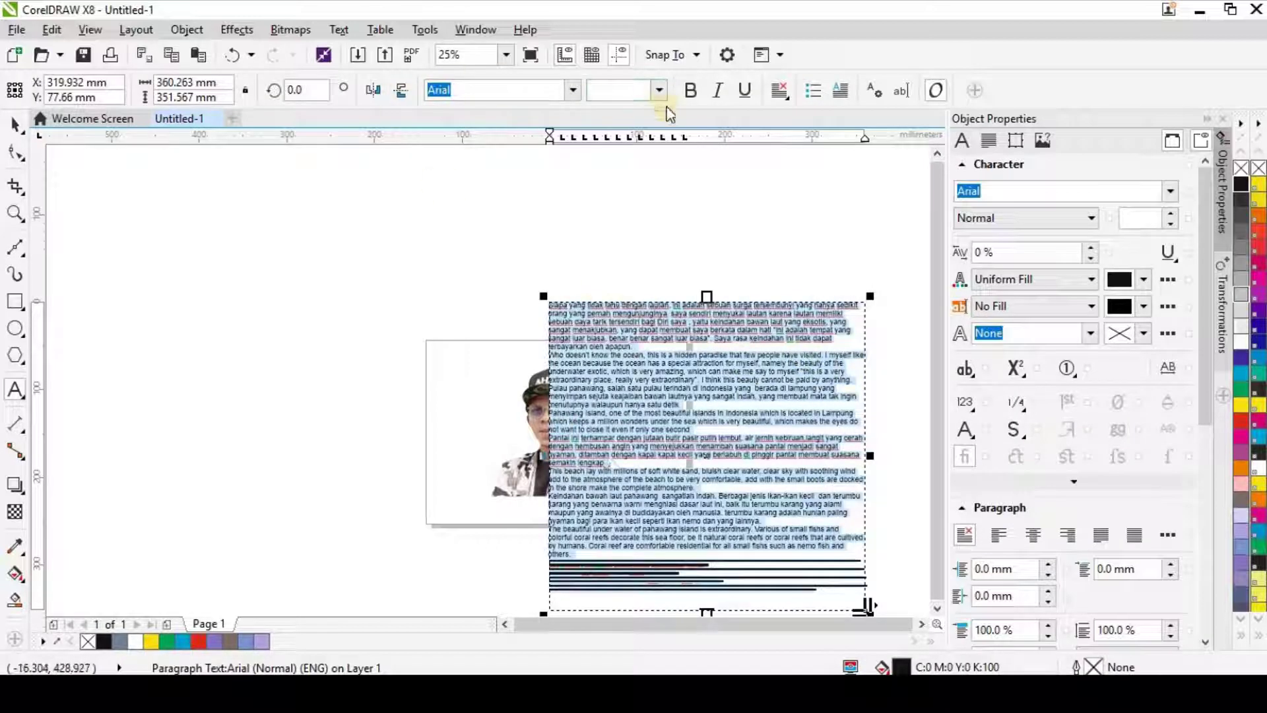
left_click(659, 89)
left_click(635, 259)
left_click_drag(548, 456, 466, 456)
Move the text frame to the left of the page and the cutout to the page's right side, clear of the text.
left_click(28, 120)
mouse_move(744, 359)
left_mouse_down()
mouse_move(383, 246)
mouse_move(406, 322)
left_mouse_up()
left_click(575, 436)
left_click_drag(575, 436, 691, 434)
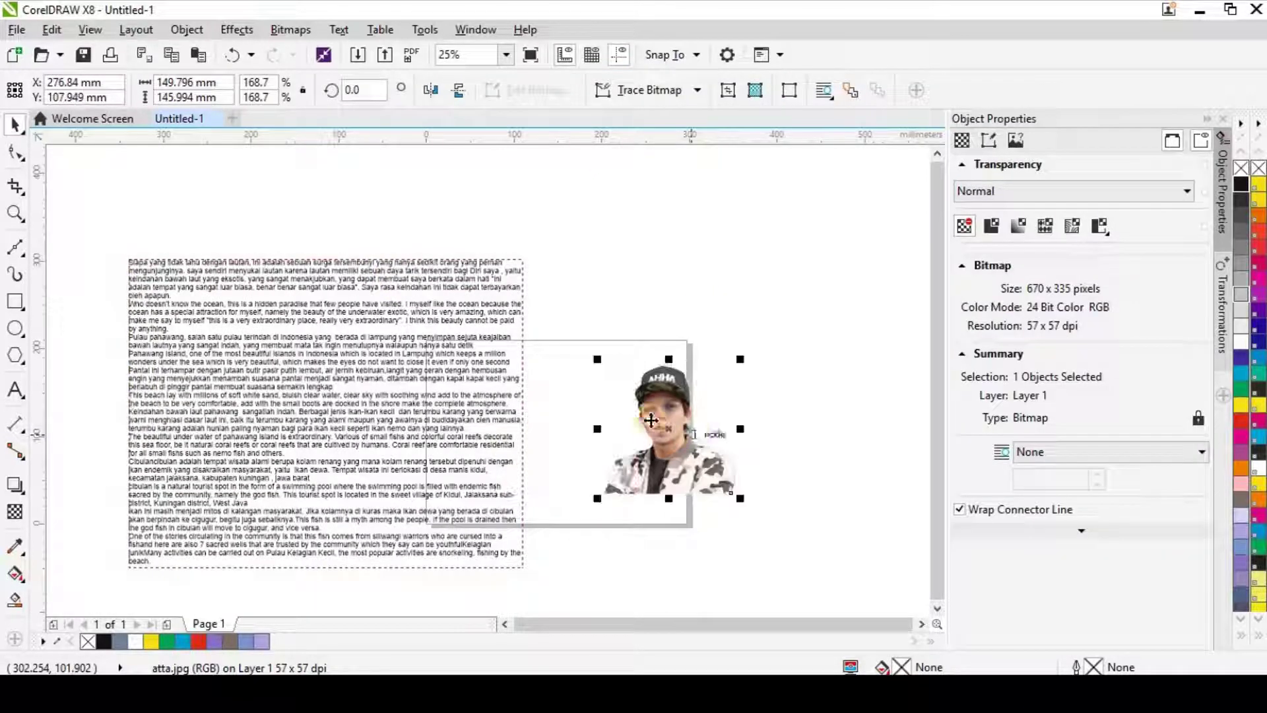
Join the paragraphs starting "Who doesn't know", "Pulau pahawang", "Pahawang Island" and "Pantai ini" to the text before them.
scroll(203, 305, "up", 2)
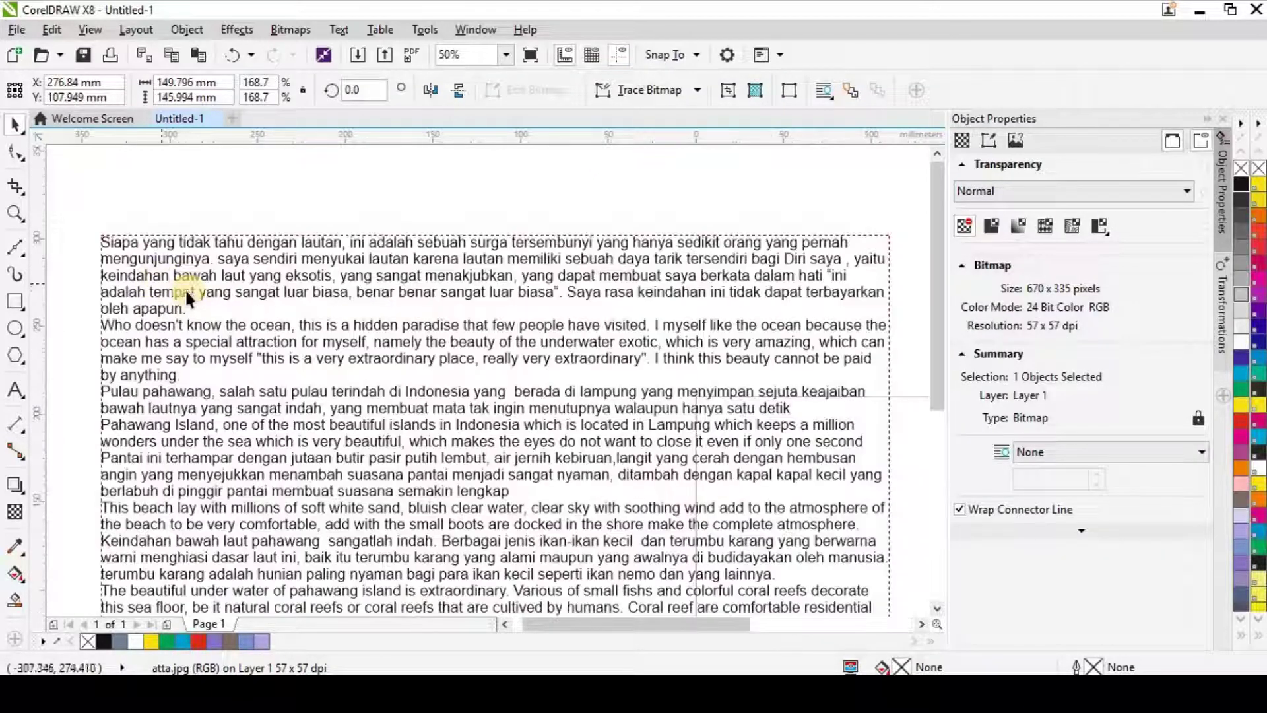
left_click(105, 326)
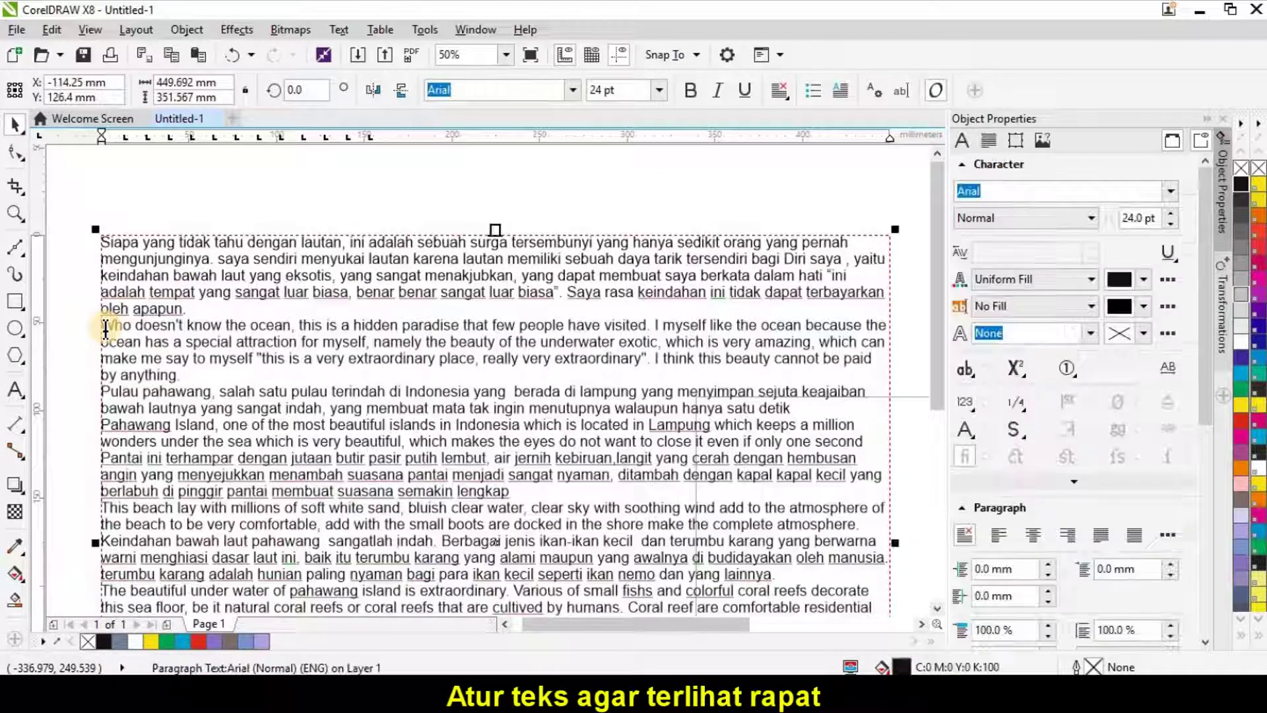
key("BackSpace")
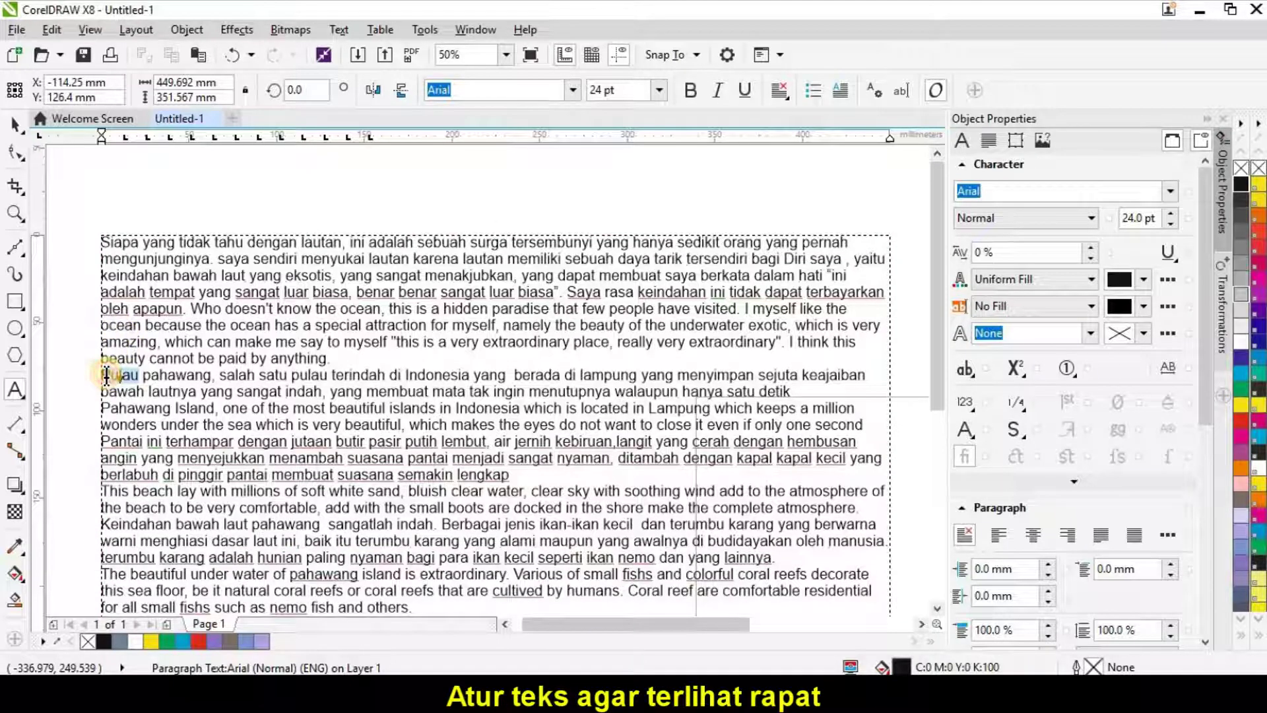
key("BackSpace")
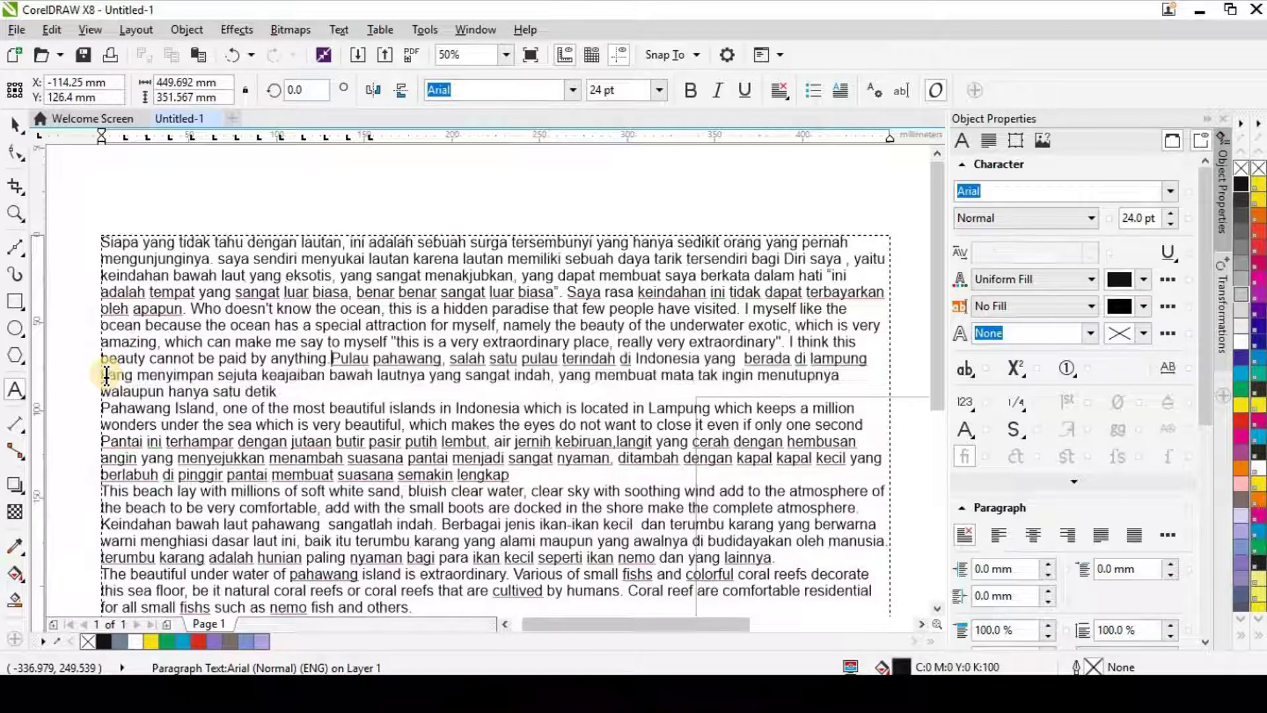
left_click(106, 409)
key("BackSpace")
left_click(102, 441)
key("BackSpace")
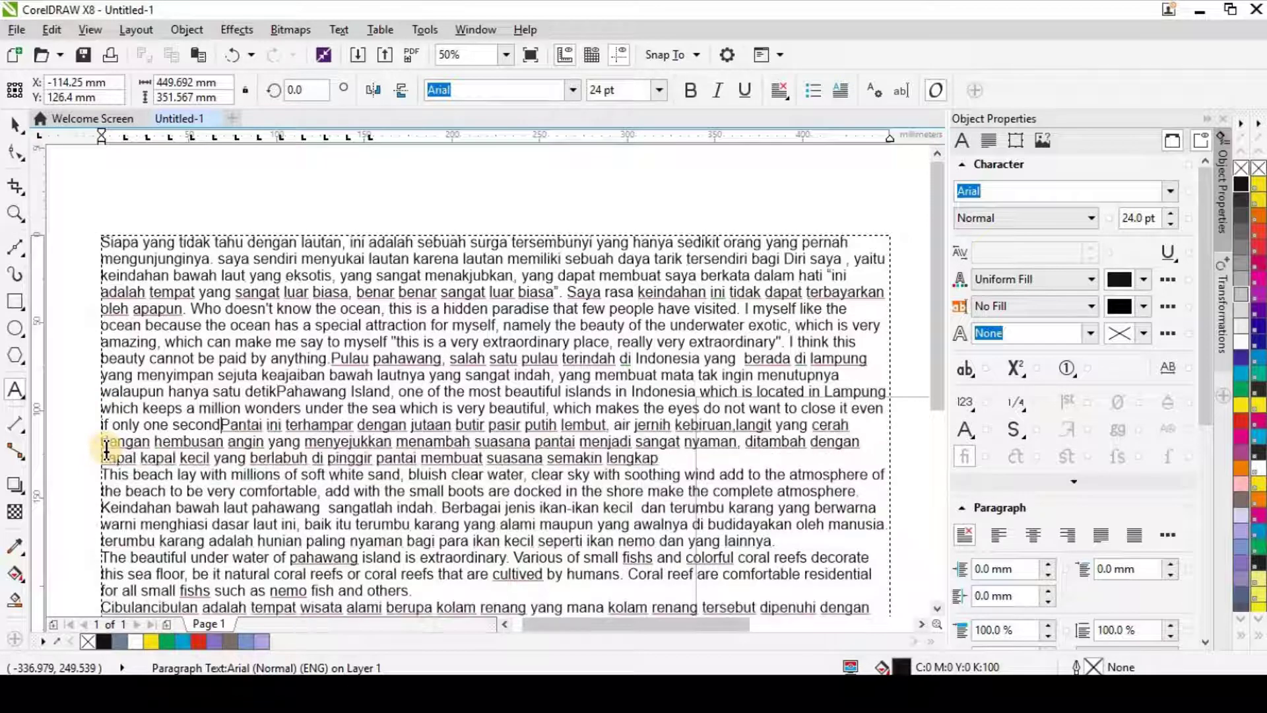
Join the paragraphs starting "This beach lay", "Keindahan bawah laut" and "The beautiful under water" to the text before them.
key("BackSpace")
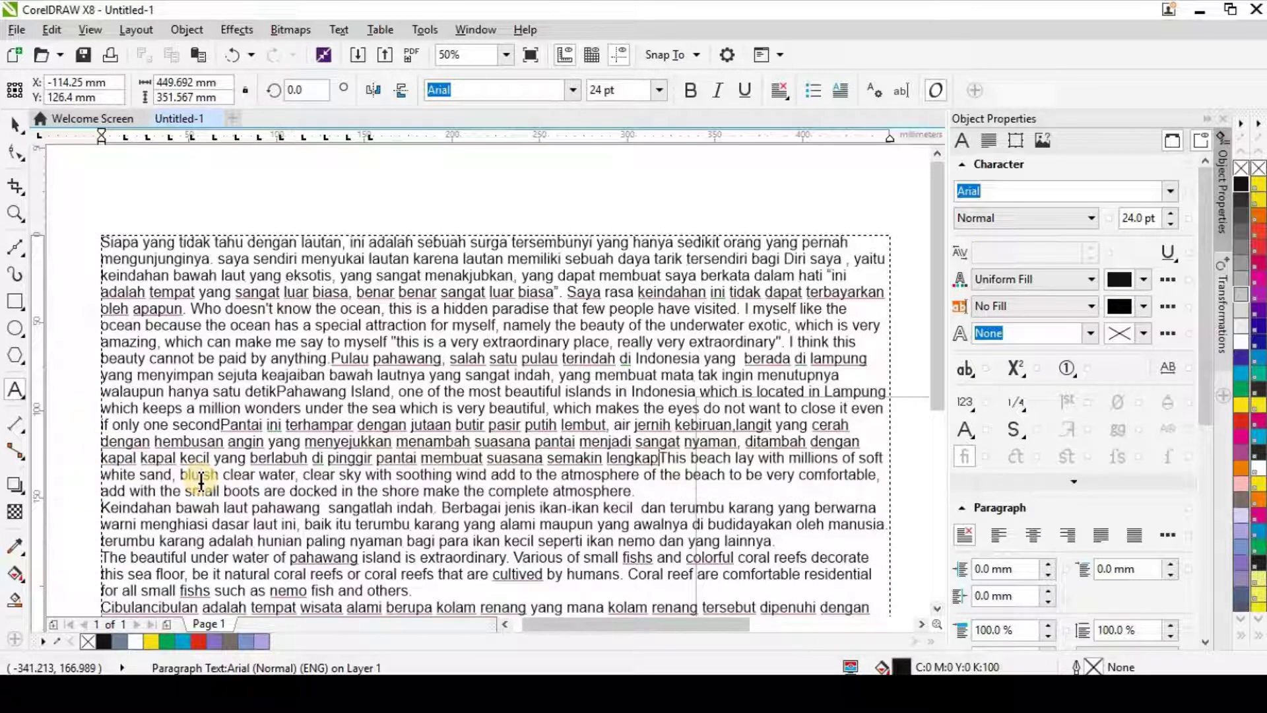
left_click(106, 507)
key("BackSpace")
left_click(102, 556)
key("BackSpace")
Join the paragraphs starting "cibulan is a natural", "ikan ini masih" and "One of the stories" to the text before them.
scroll(222, 615, "down", 1)
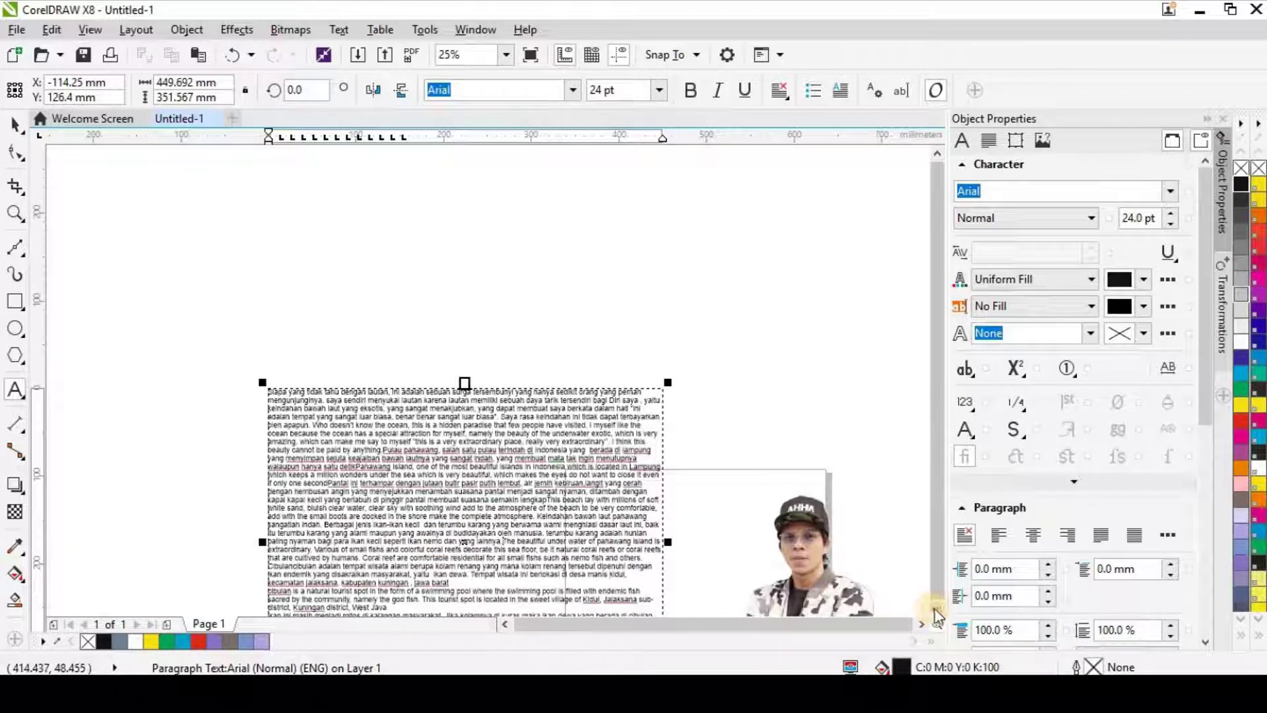
scroll(475, 528, "down", 3)
scroll(475, 528, "up", 1)
left_click(280, 437)
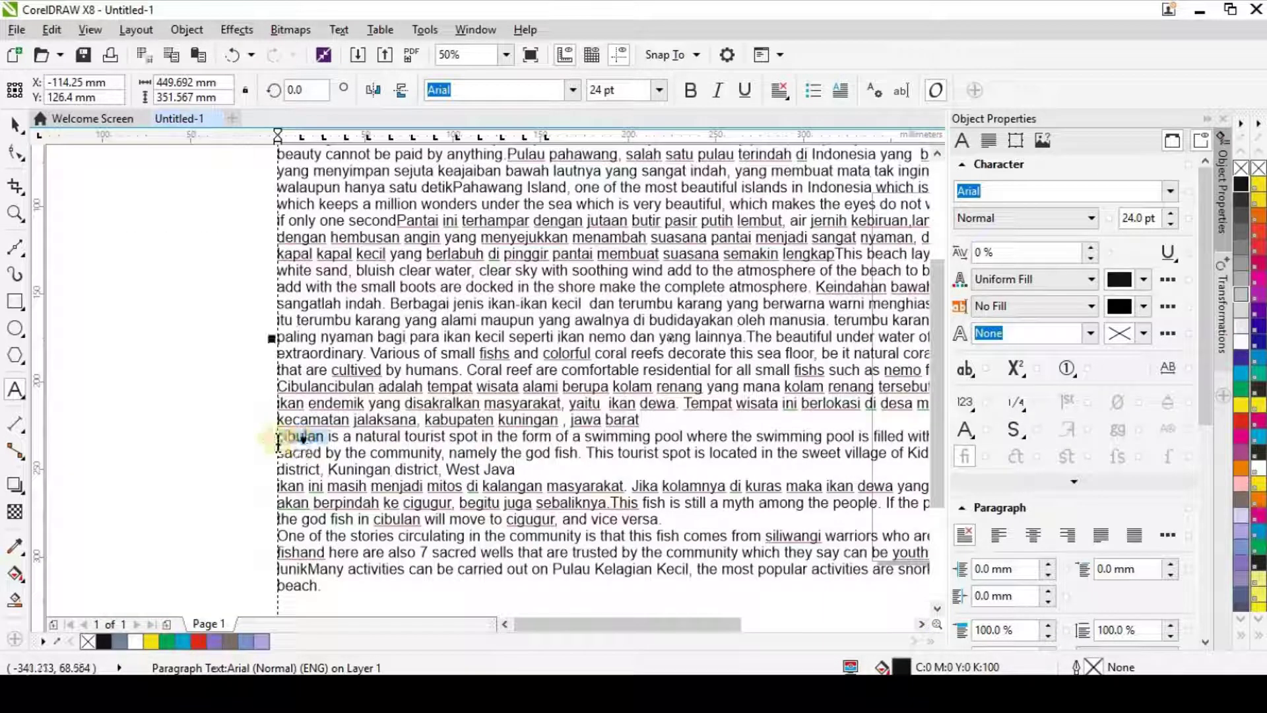
key("BackSpace")
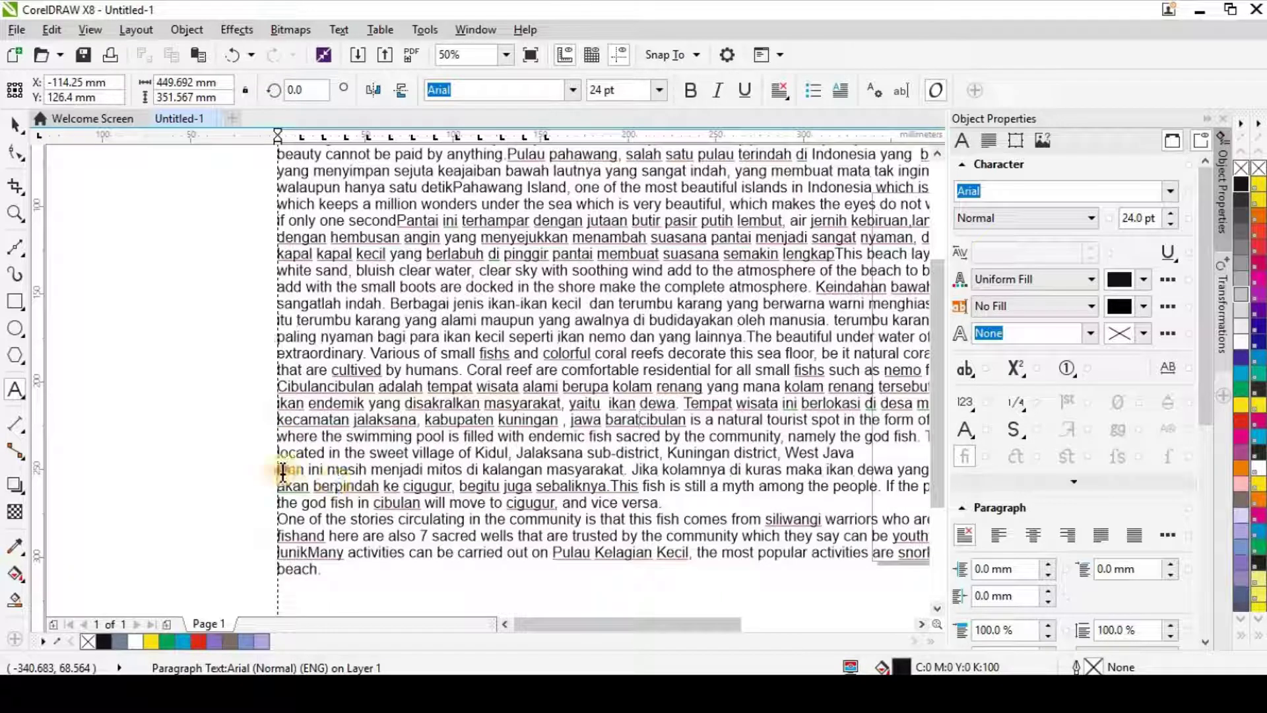
key("BackSpace")
key("BackSpace")
Shorten the text frame from its bottom edge to about 314 mm high.
scroll(917, 624, "left", 3)
left_click(14, 124)
scroll(512, 425, "down", 1)
left_click_drag(373, 479, 385, 444)
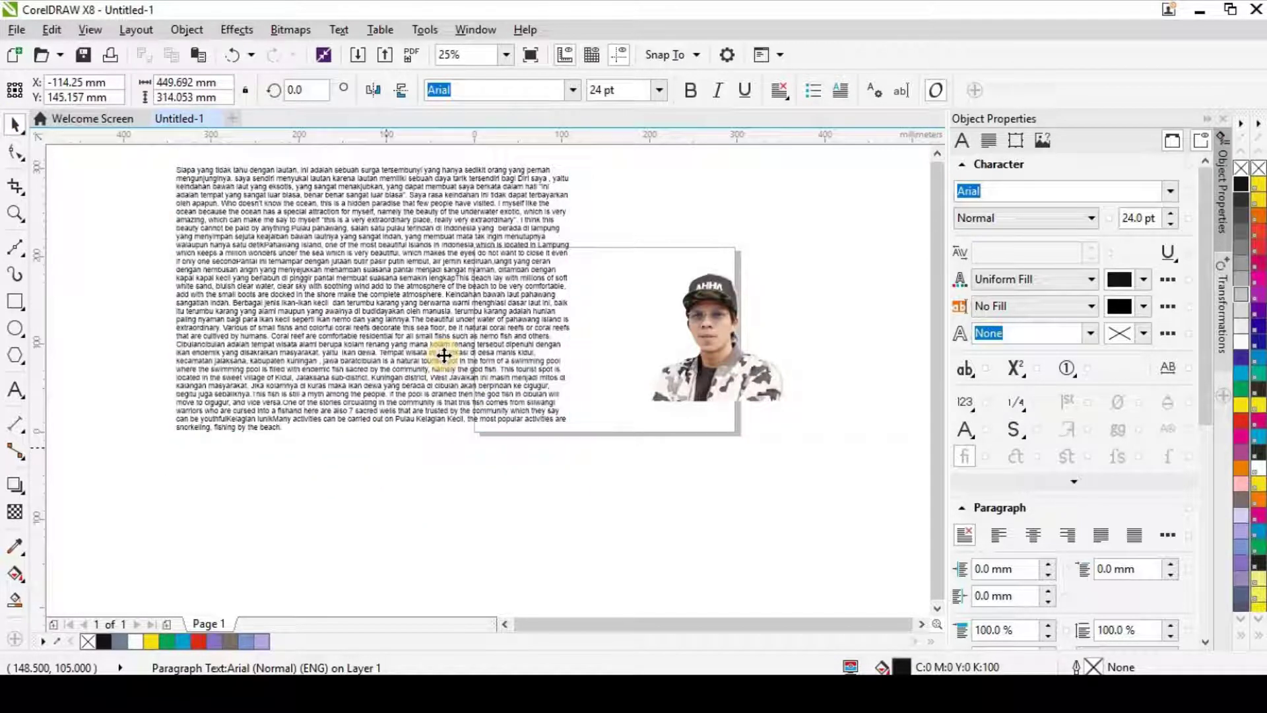
Centre-align the paragraph text and centre its frame on the page.
left_click(781, 90)
left_click(802, 153)
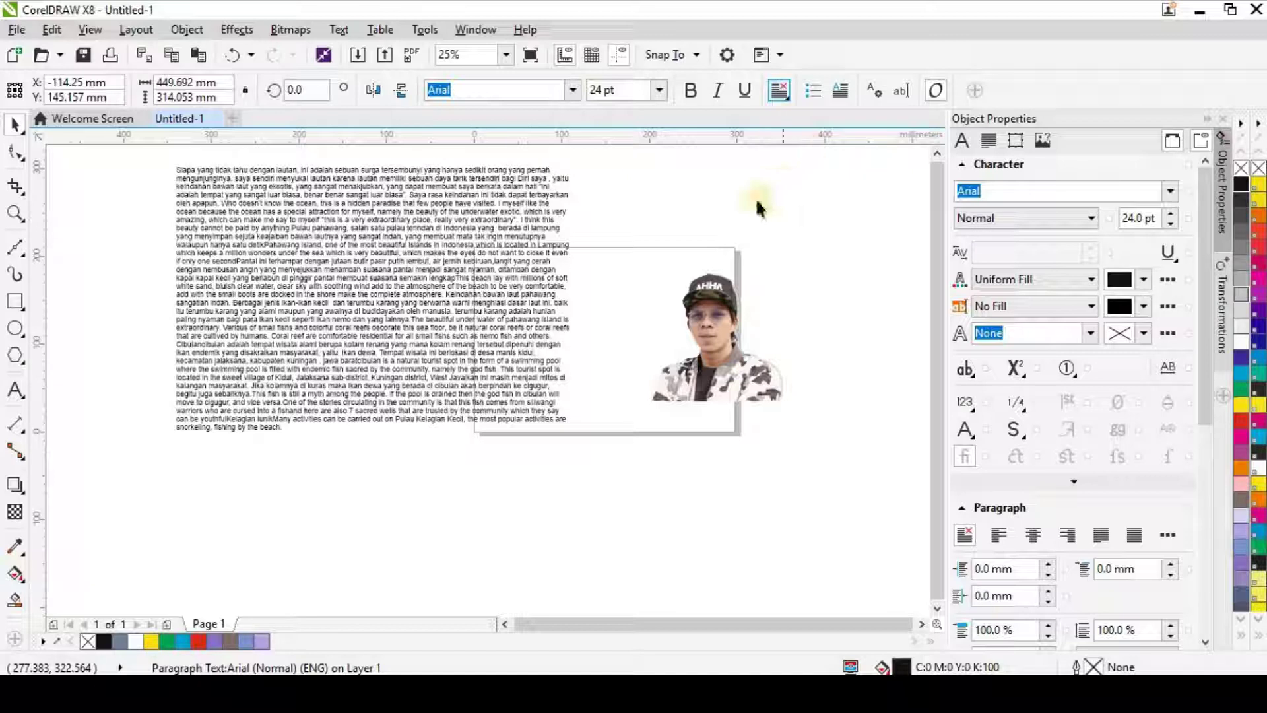
left_click_drag(530, 299, 782, 371)
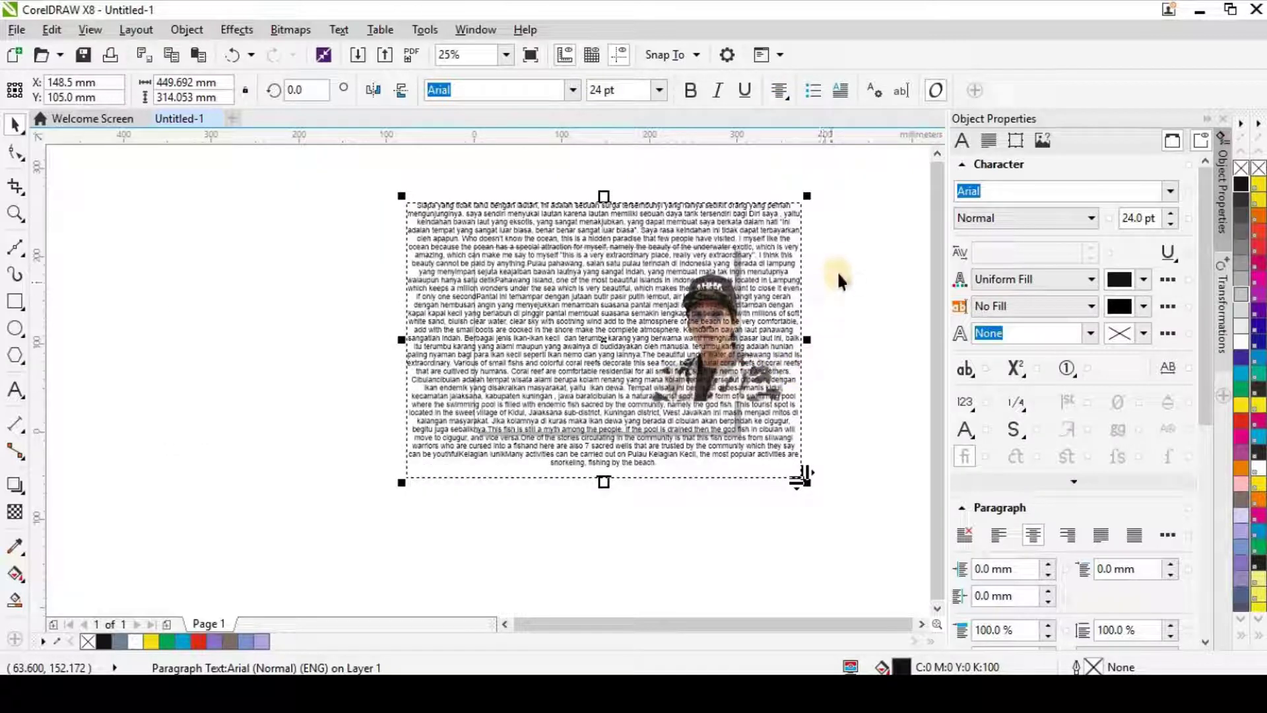
Select the cutout of the man and bring it to the front of the page.
left_click_drag(884, 239, 502, 527)
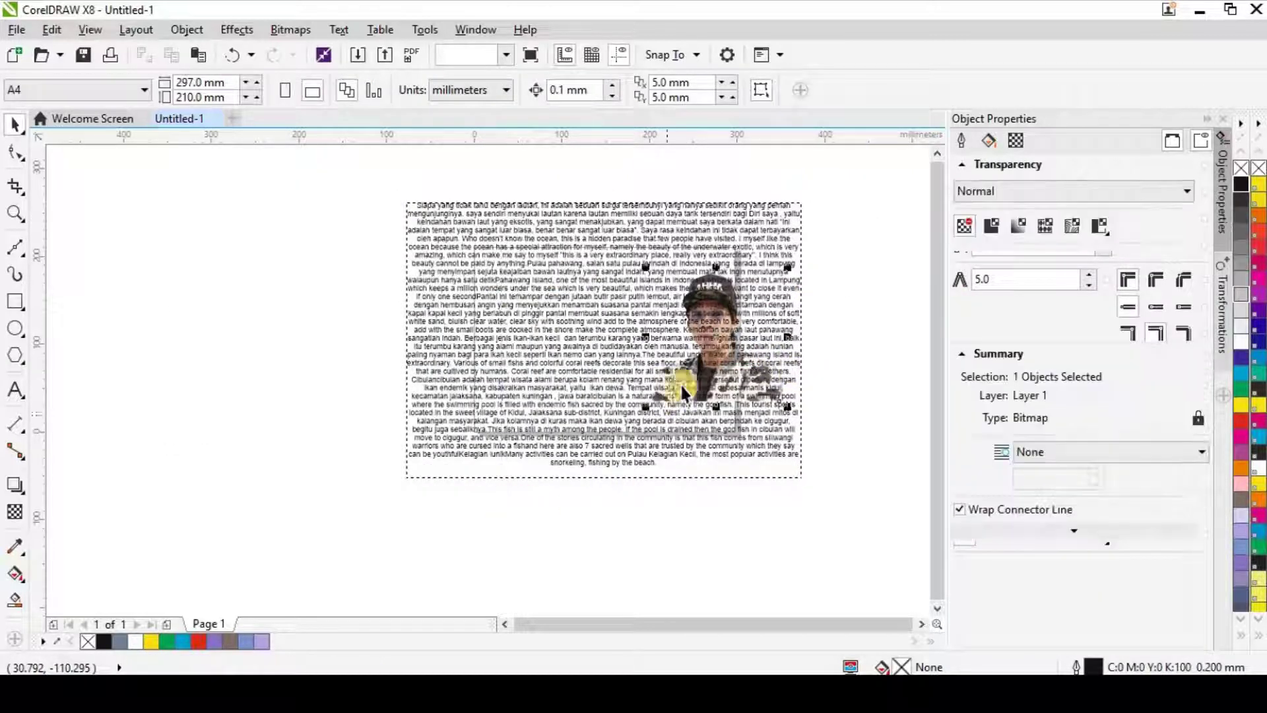
right_click(713, 333)
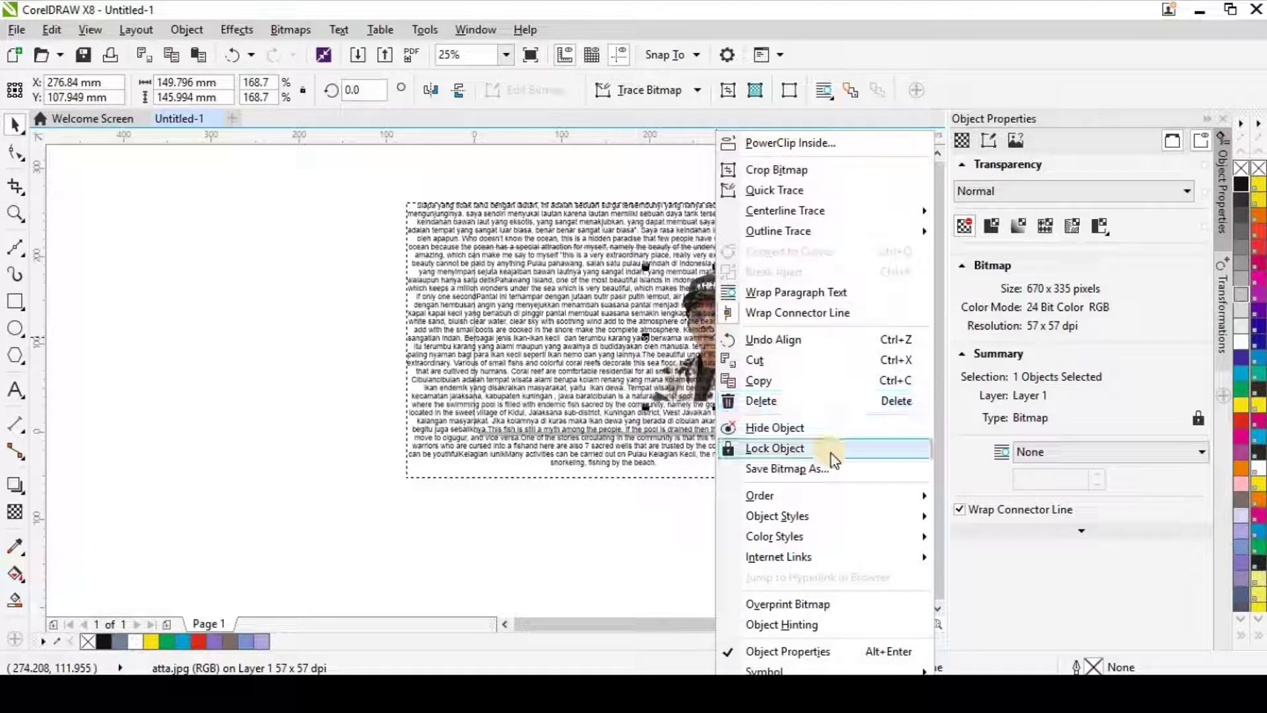
mouse_move(849, 497)
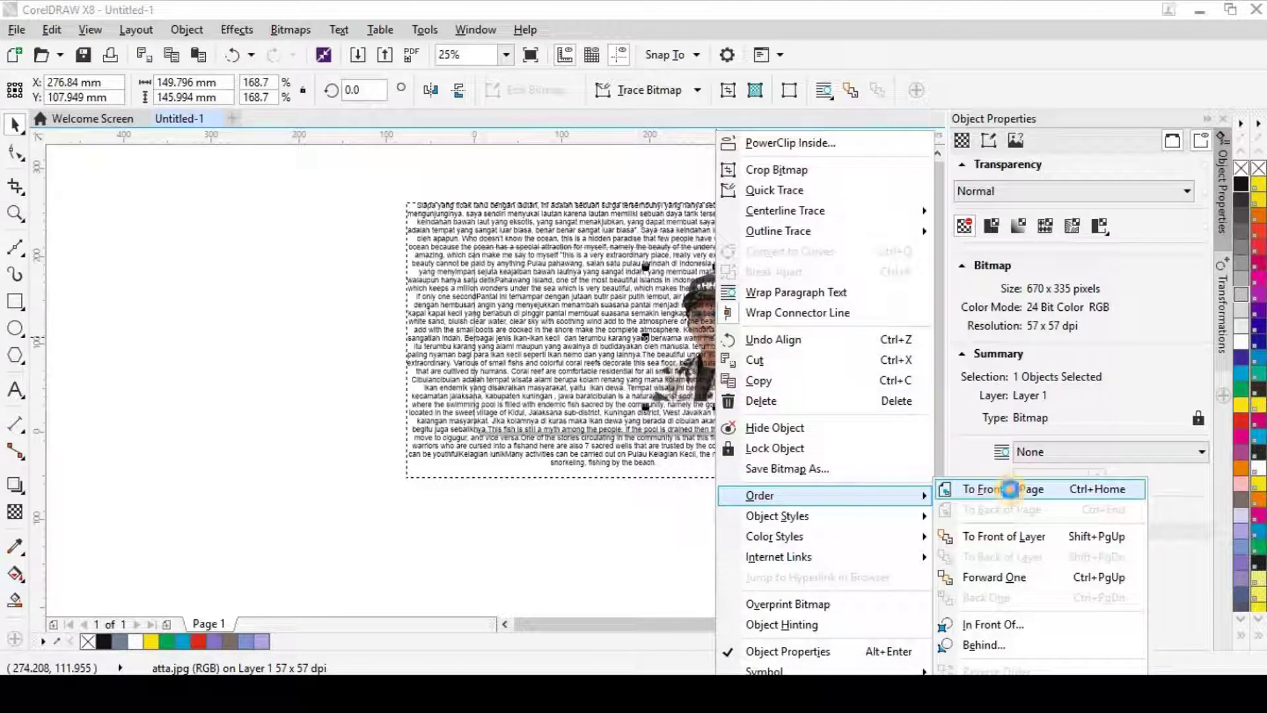
left_click(1009, 489)
Place the cutout over the middle of the text, enlarge it to about 207 × 202 mm and apply contour Straddle Text wrapping.
left_click_drag(724, 342, 595, 306)
left_click_drag(657, 365, 709, 425)
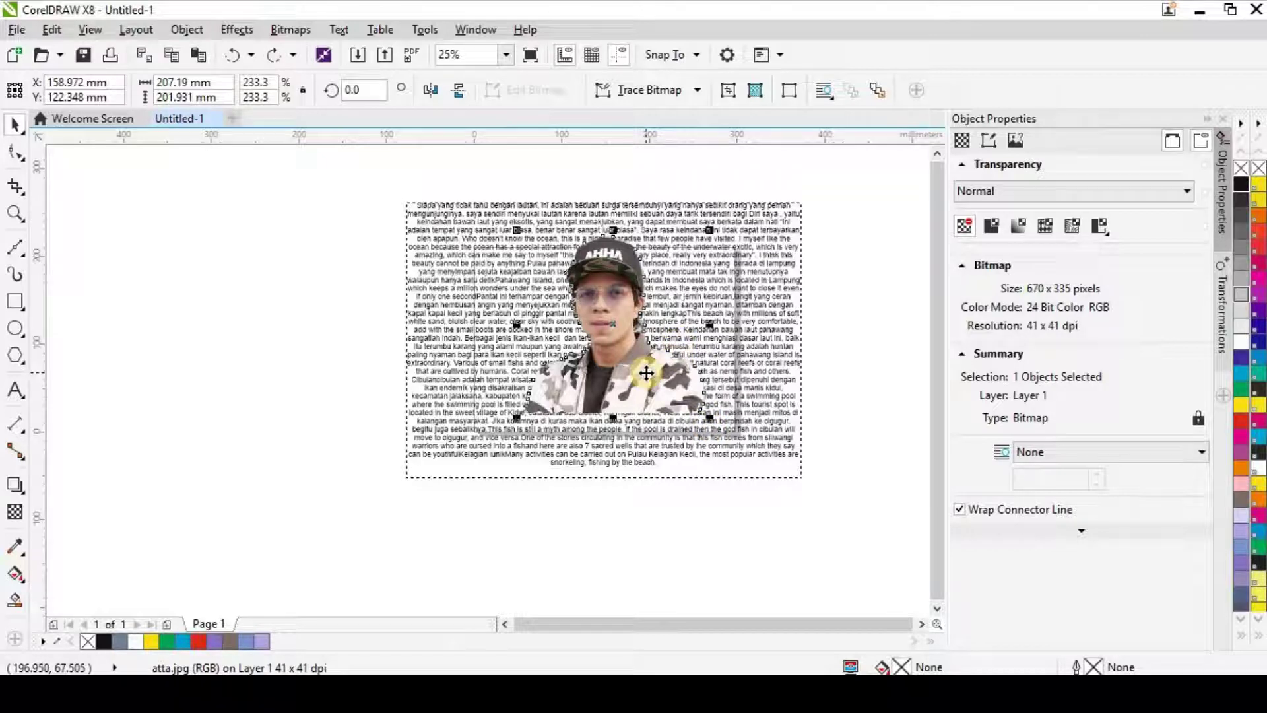
left_click(821, 91)
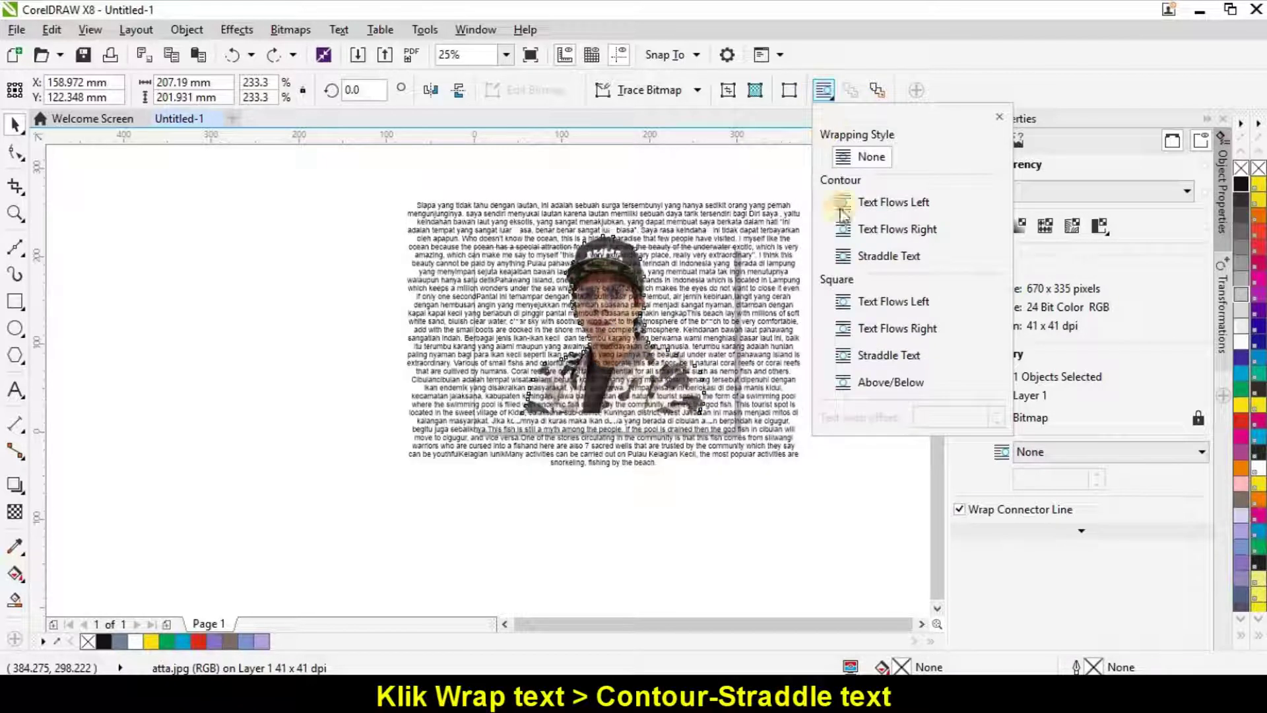
left_click(873, 258)
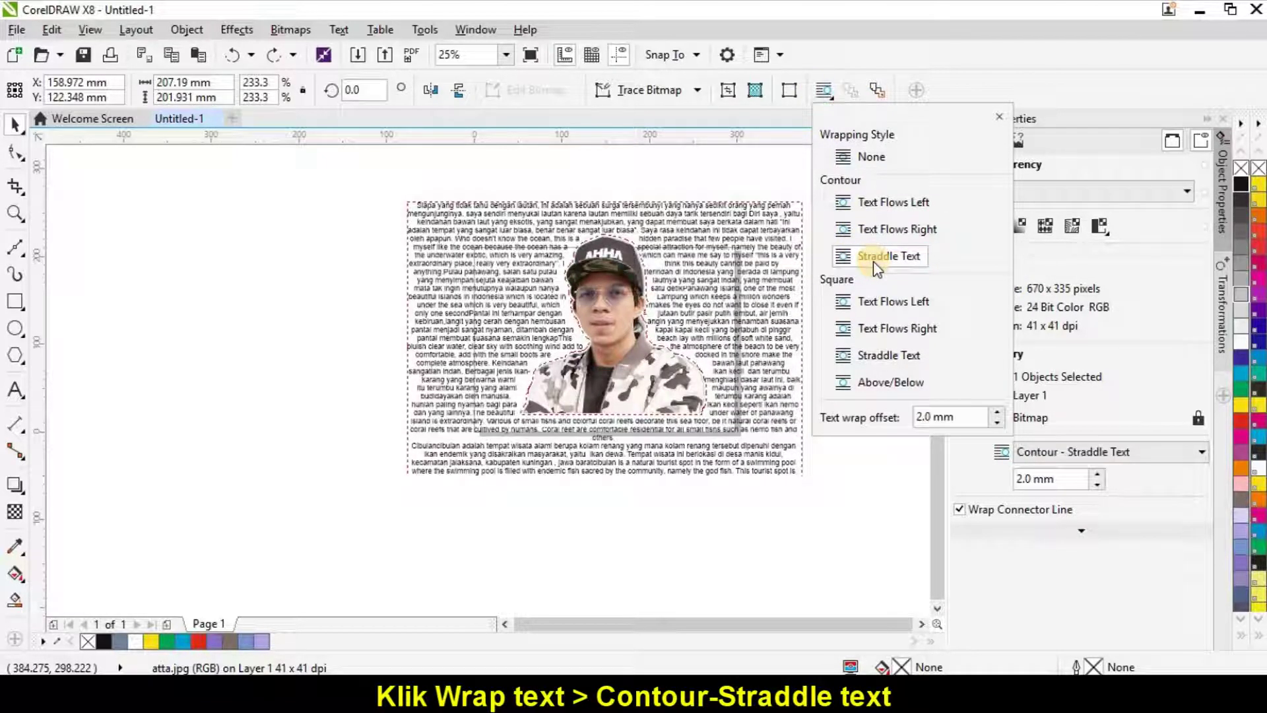
Shift the man's cutout within the wrapped text to about X 151 mm, Y 97 mm.
left_click(730, 175)
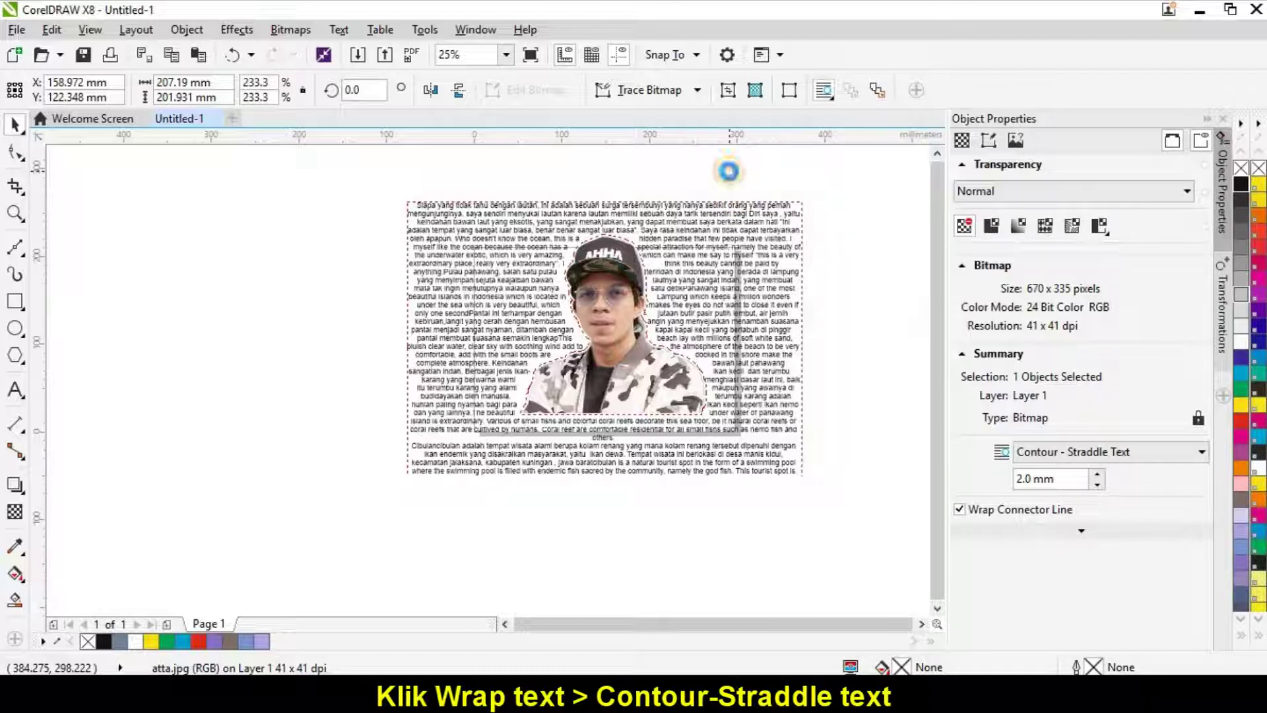
left_click(620, 317)
left_click_drag(619, 321, 521, 346)
left_click_drag(575, 457, 642, 479)
left_click(656, 530)
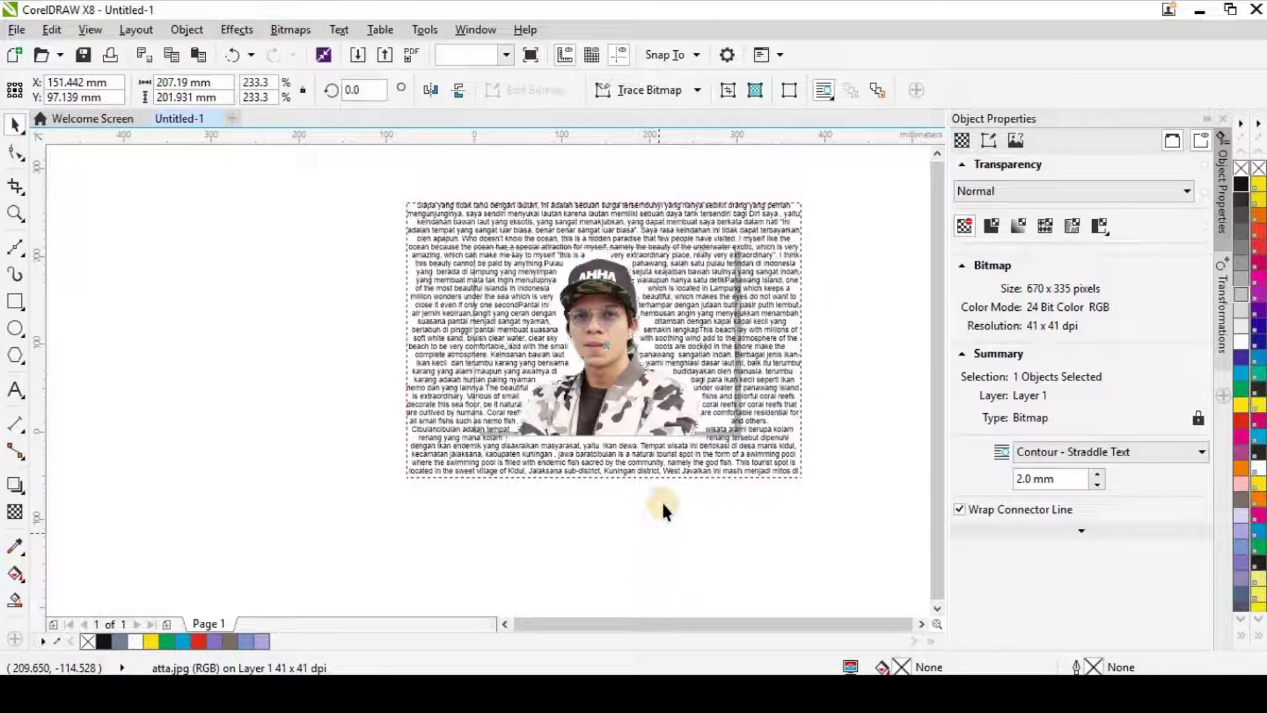
Move the man's cutout toward the right side of the text, to about X 228 mm, Y 101 mm.
key("z")
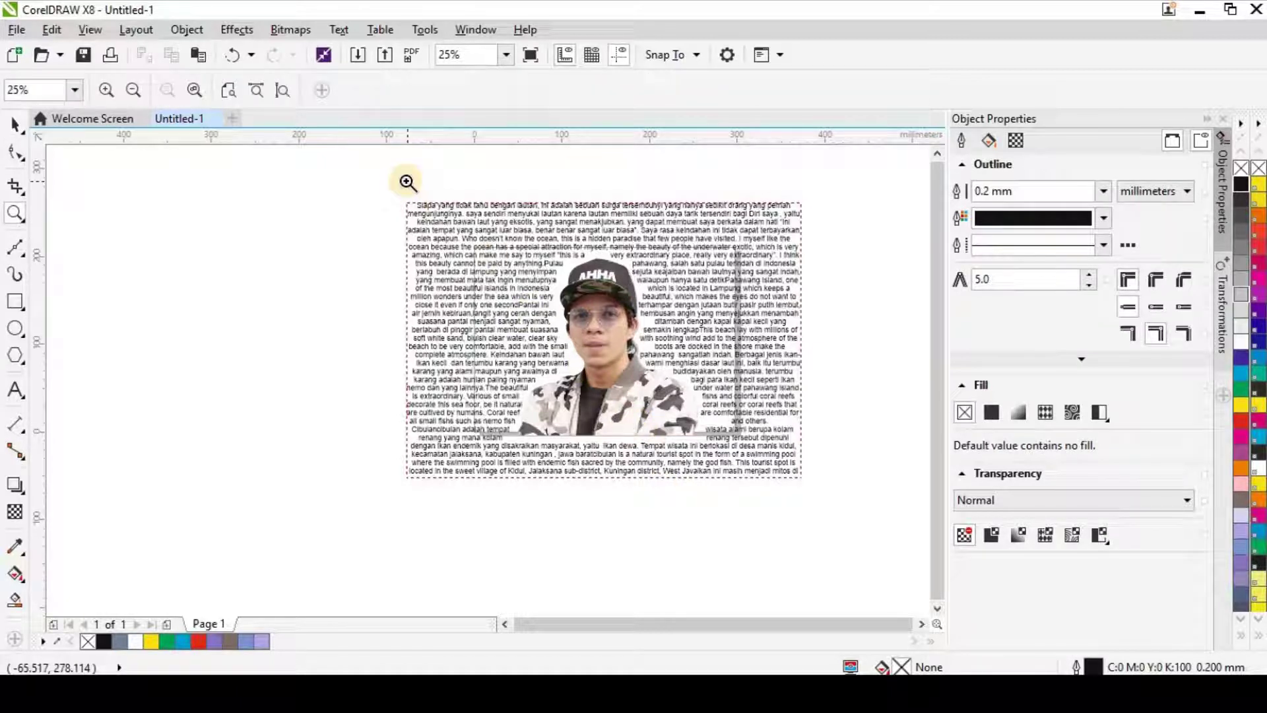
left_click_drag(397, 190, 826, 484)
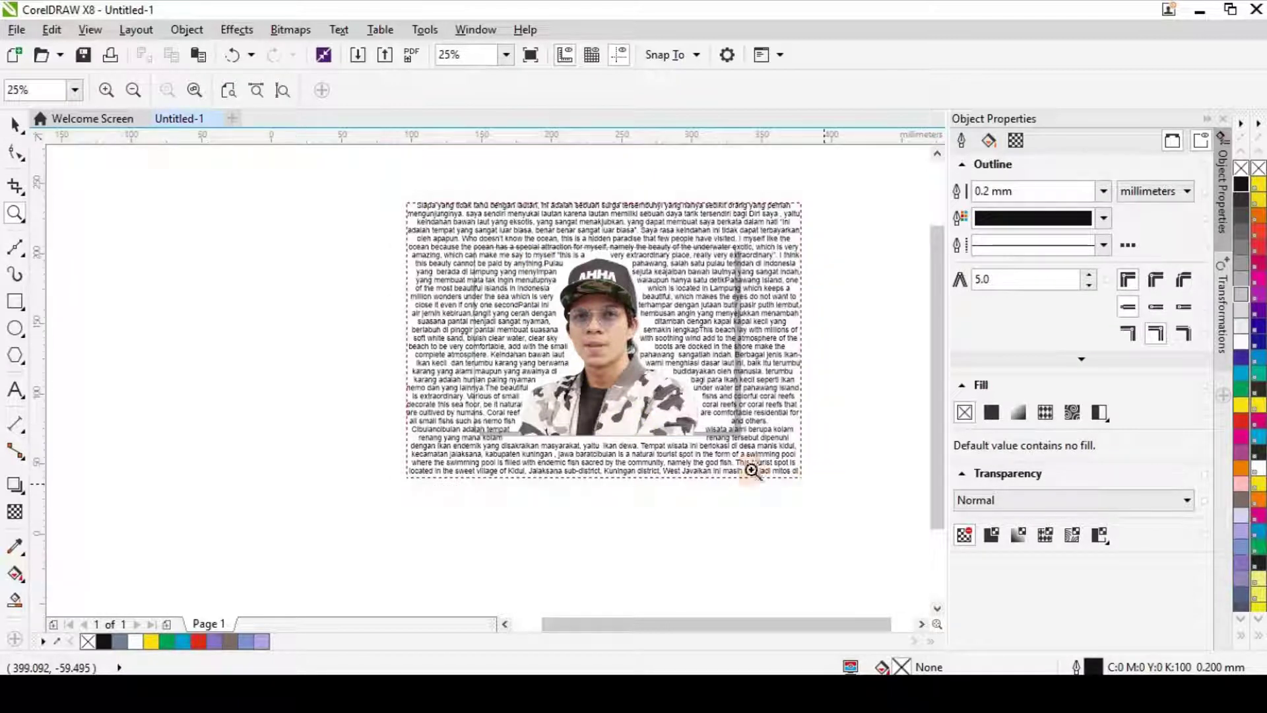
left_click(15, 123)
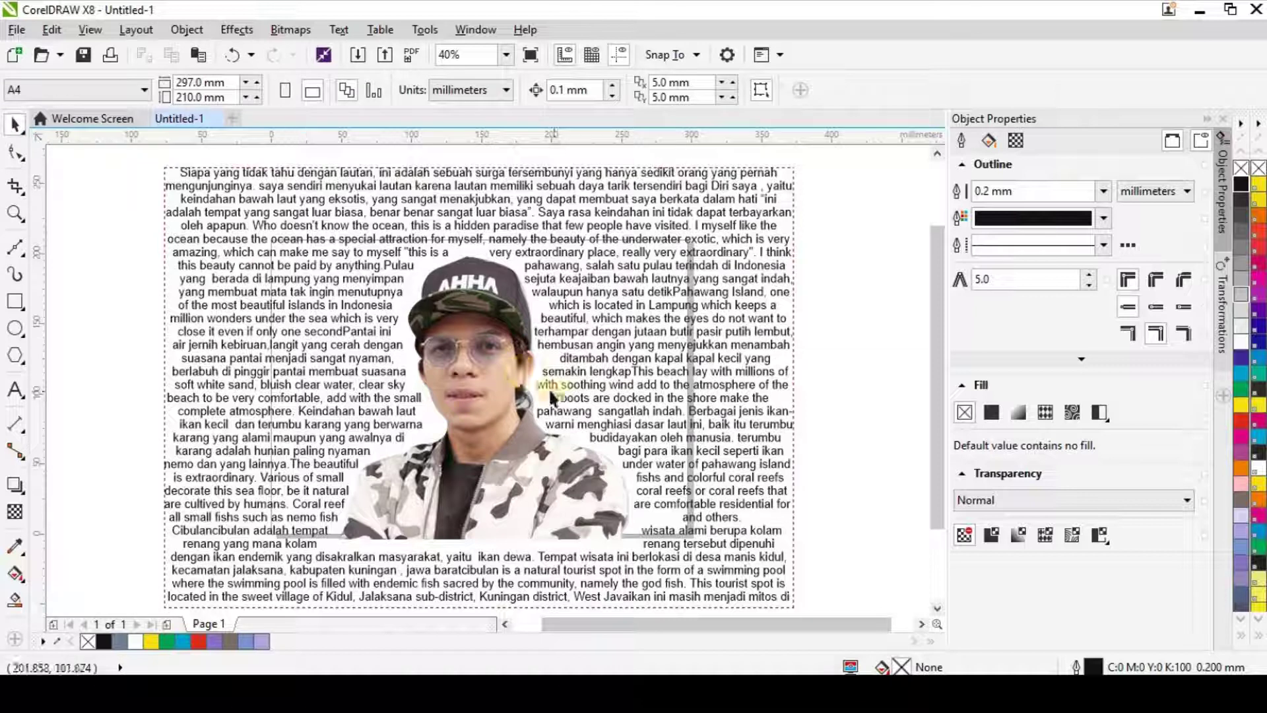
left_click_drag(489, 354, 597, 350)
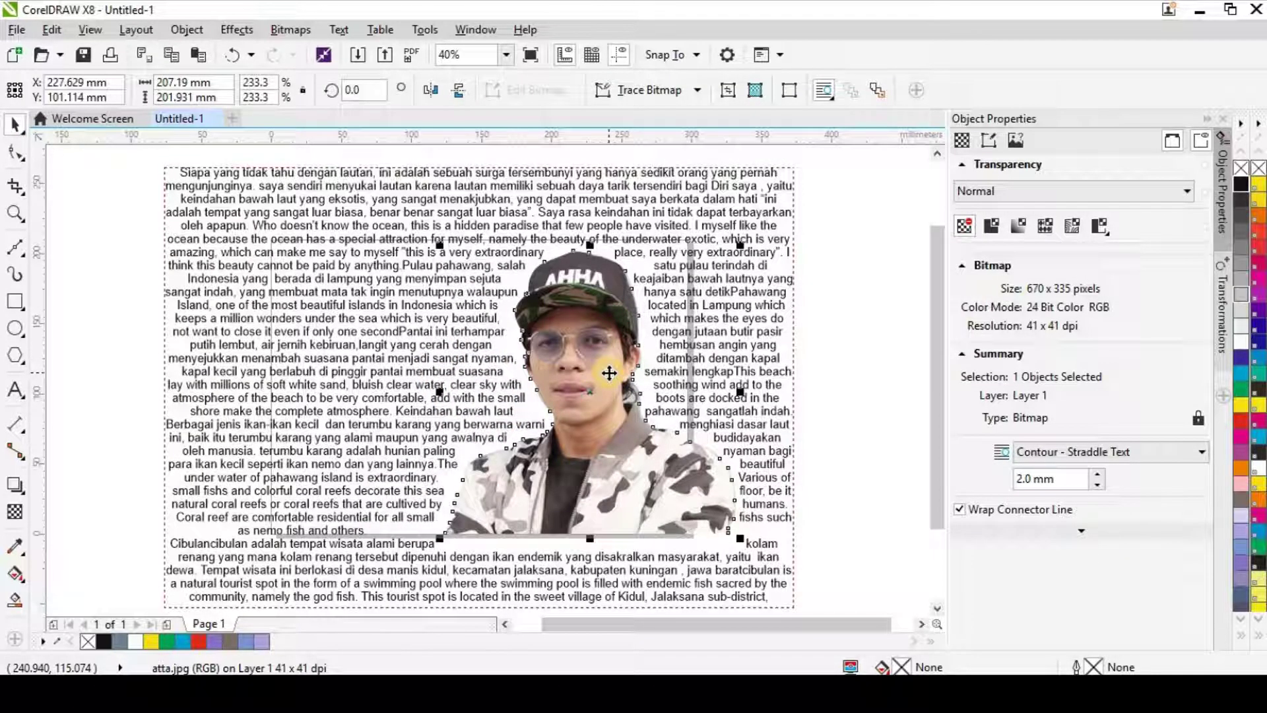
Colour the first seven lines of the paragraph text yellow.
double_click(195, 178)
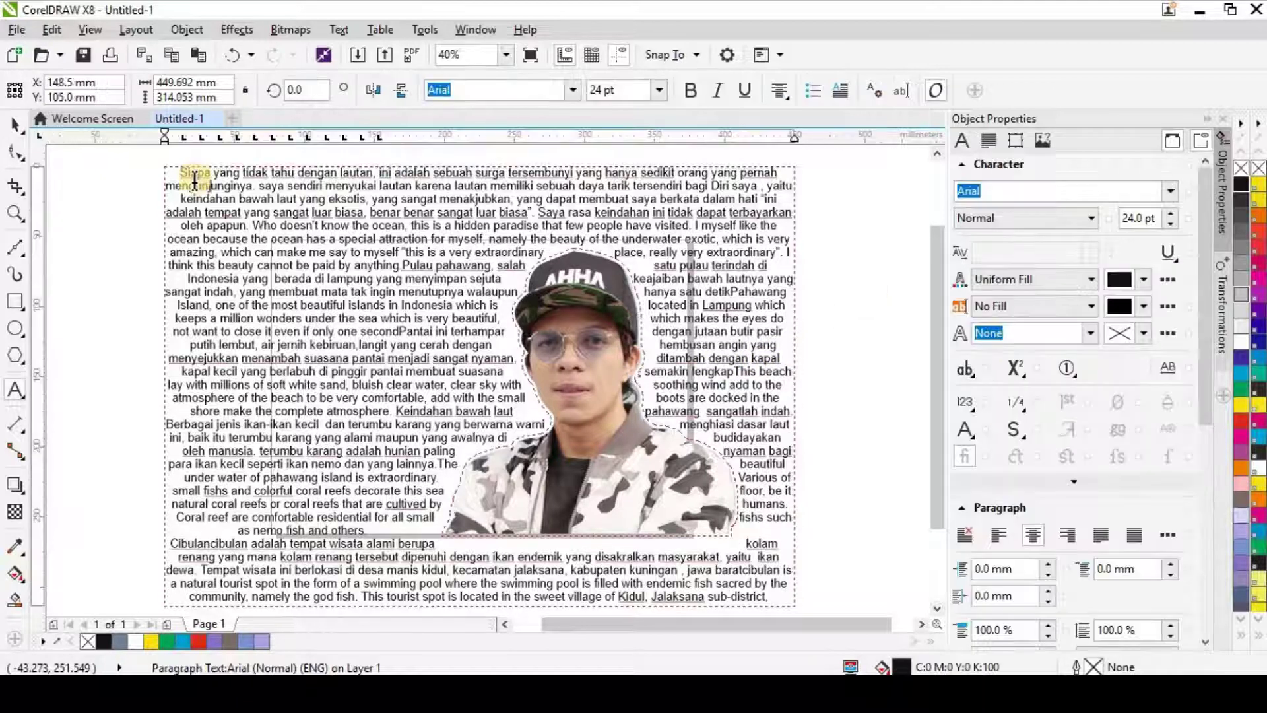
left_click_drag(178, 173, 792, 257)
left_click(1245, 409)
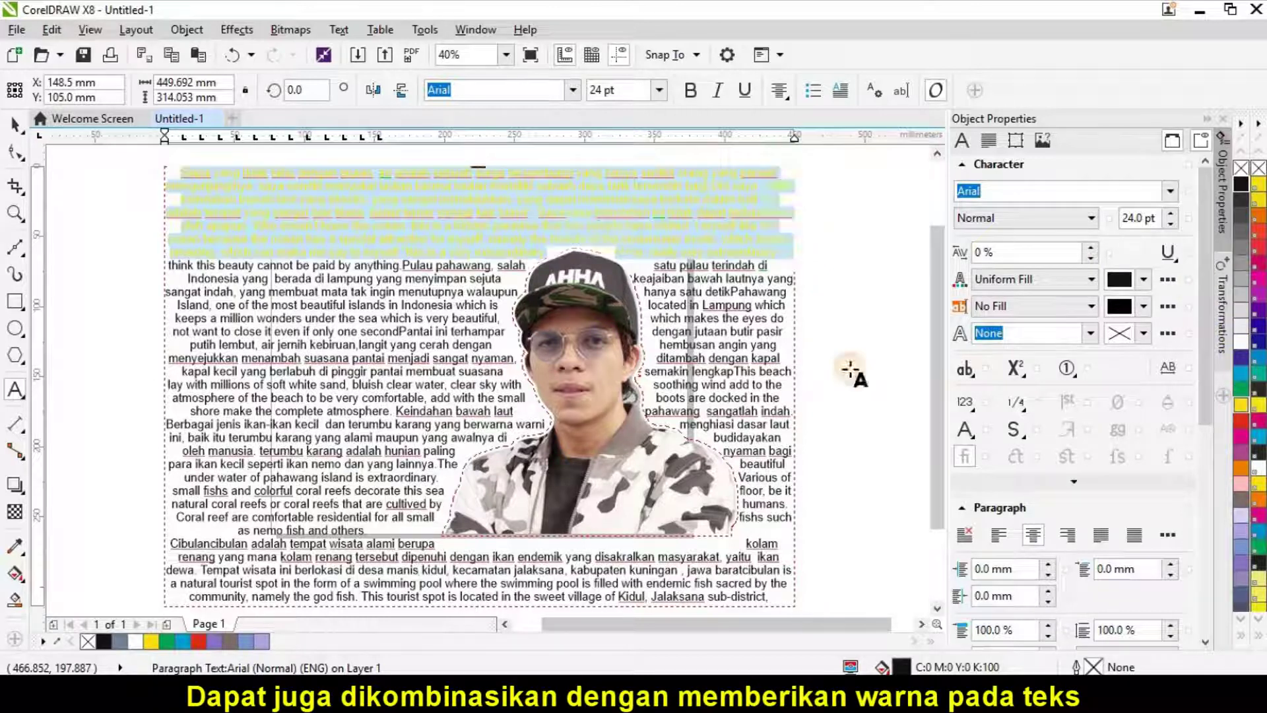
Colour the next seven text lines, from "this beauty cannot be paid" to "angin yang menyejukkan", green.
left_click(172, 264)
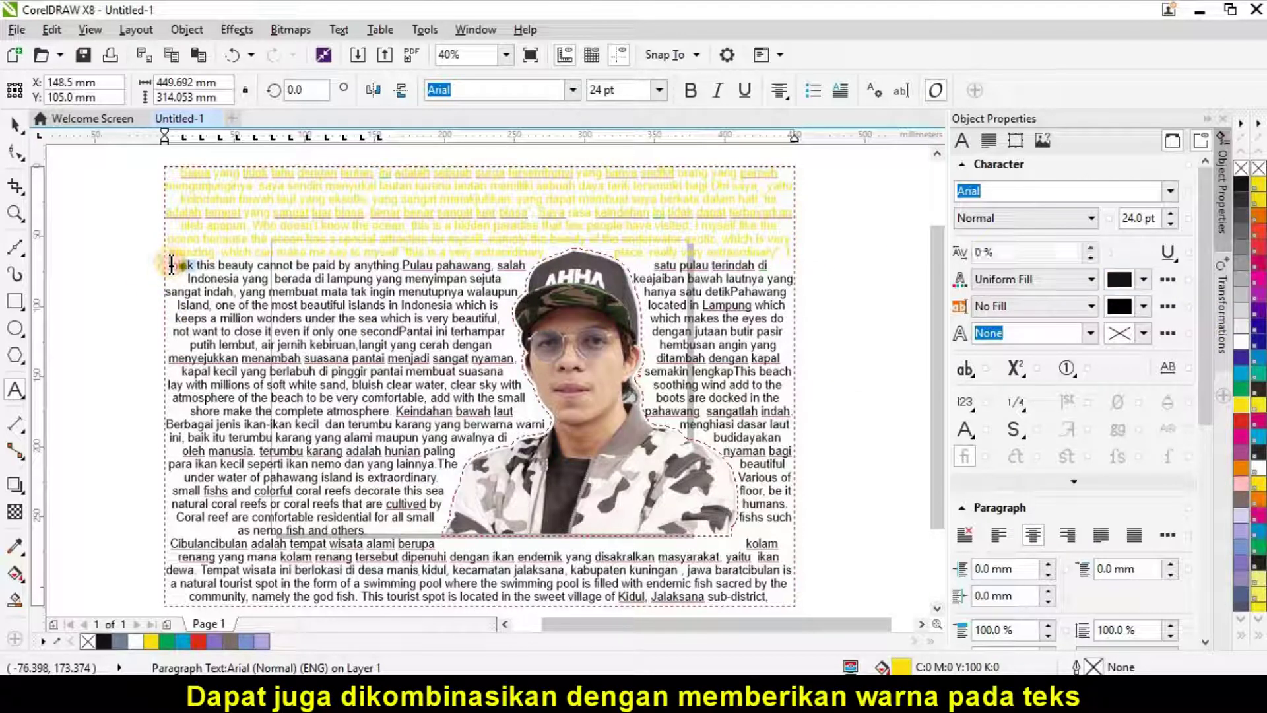
left_click_drag(171, 264, 803, 340)
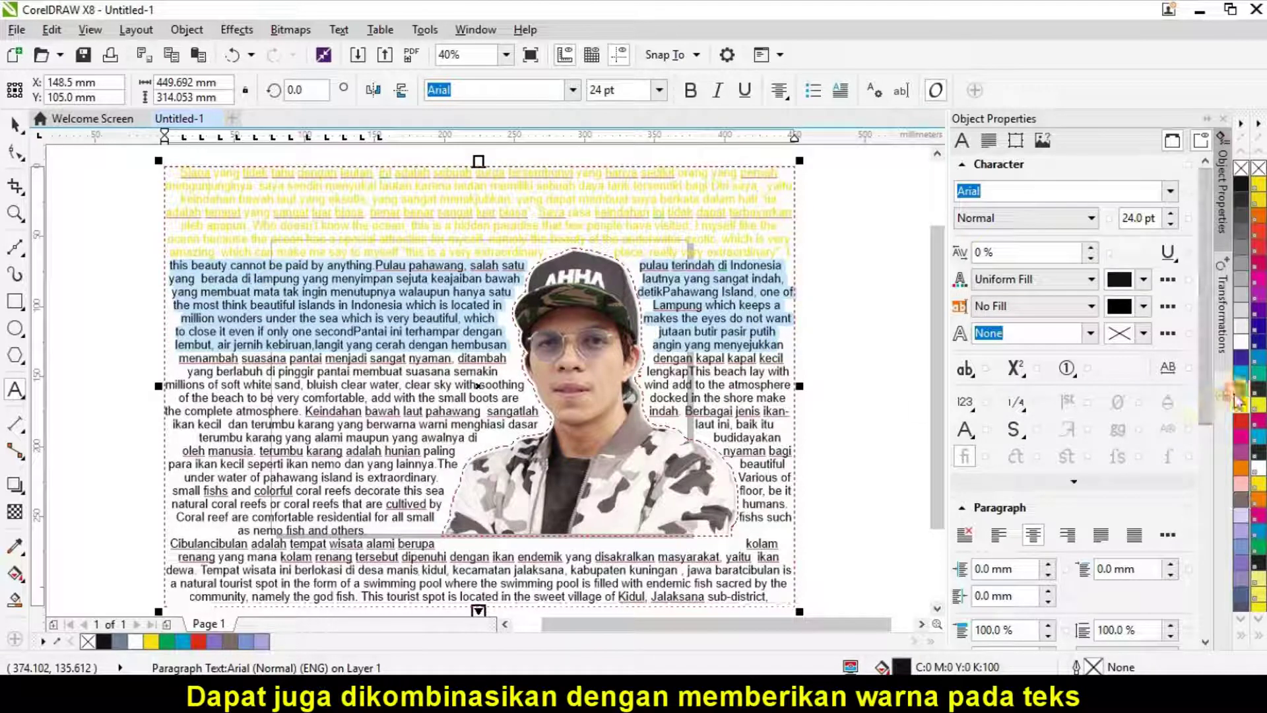
left_click(1242, 389)
Colour the seven lines starting at "suasana pantai" red and the seven lines starting at "oleh manusia" cyan.
left_click(178, 354)
left_click_drag(422, 387, 446, 396)
left_click_drag(170, 355, 806, 439)
left_click(1249, 419)
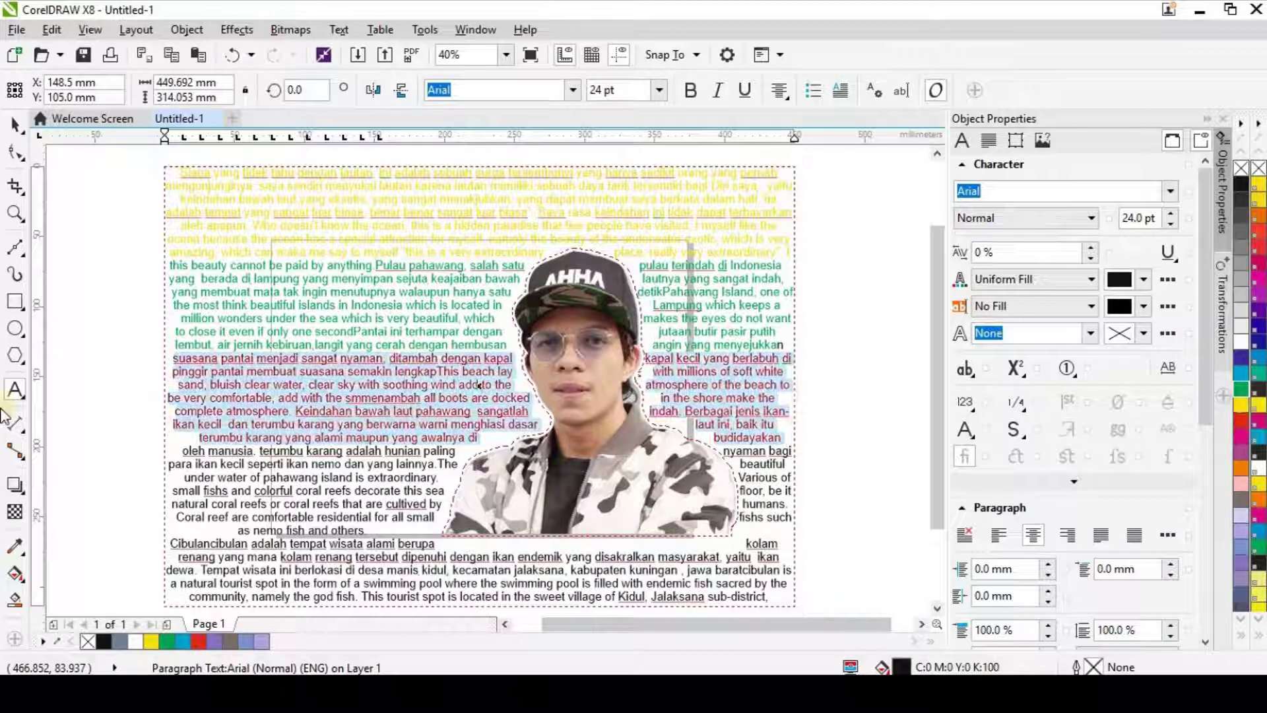
left_click_drag(182, 451, 791, 525)
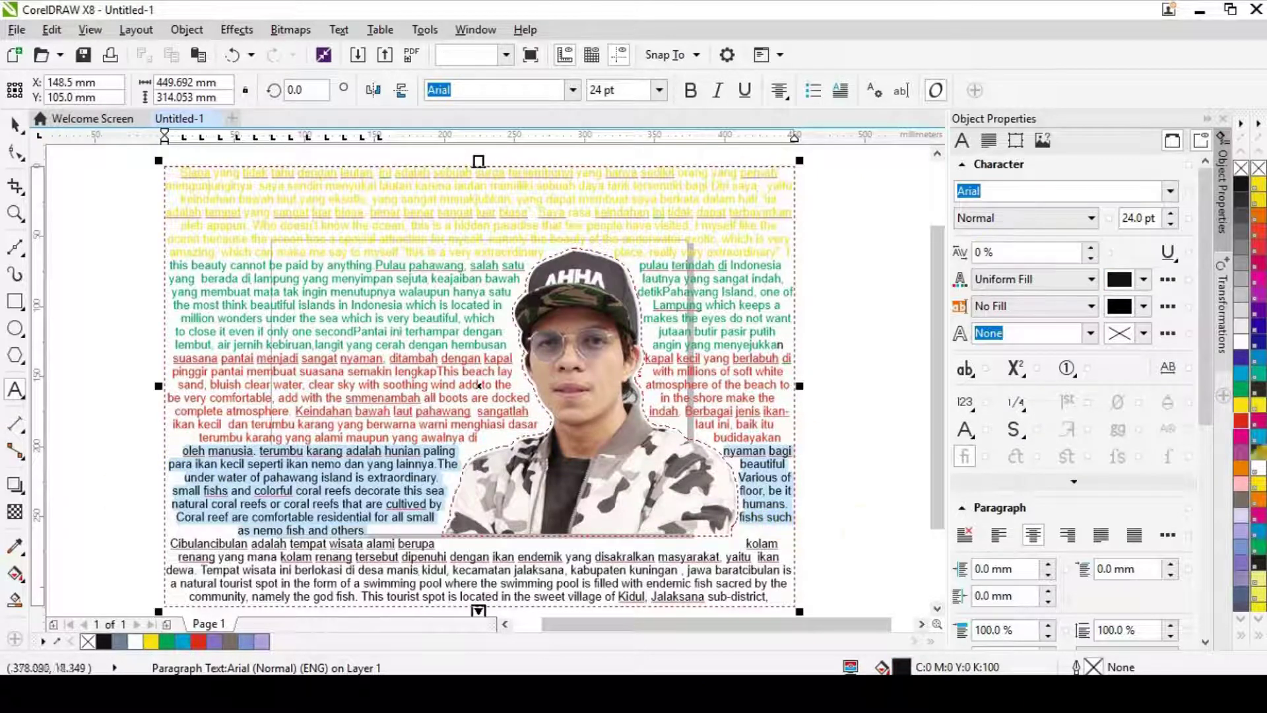
left_click(1241, 373)
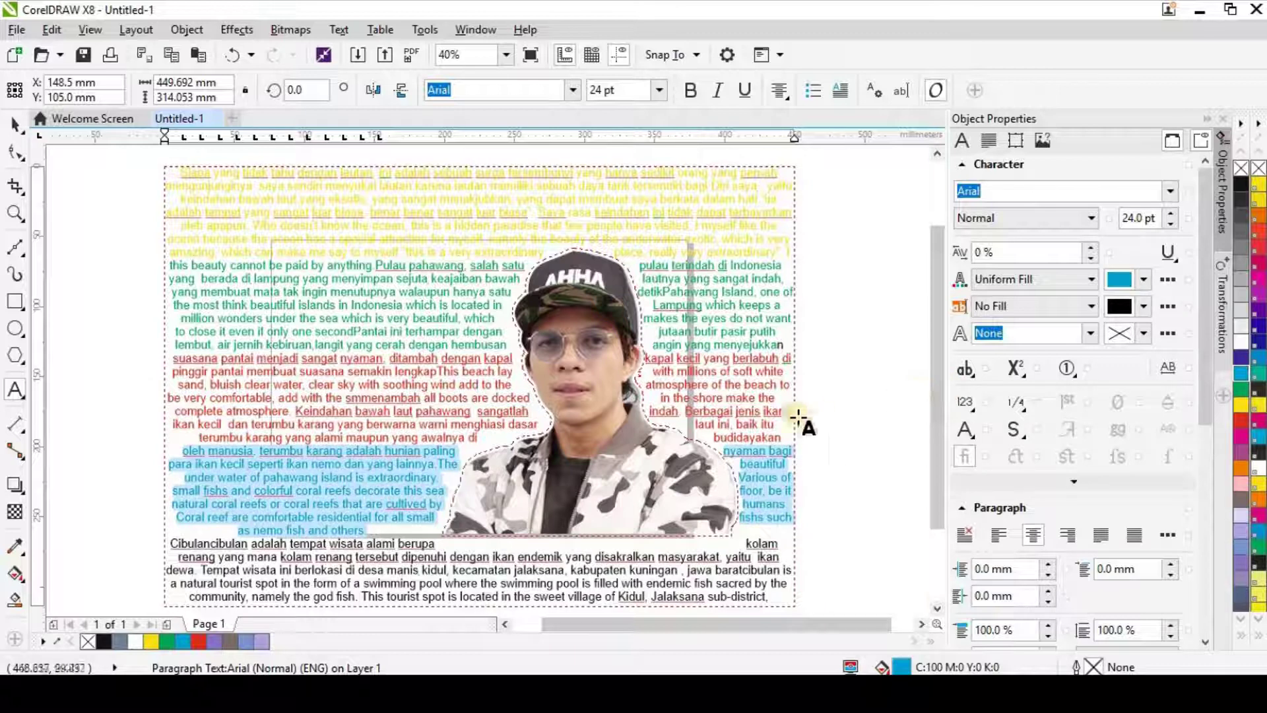
Colour the last five text lines, starting at "Cibulancibulan adalah tempat", orange and finish editing the text.
left_click(938, 607)
left_click(311, 522)
left_click_drag(171, 497, 767, 549)
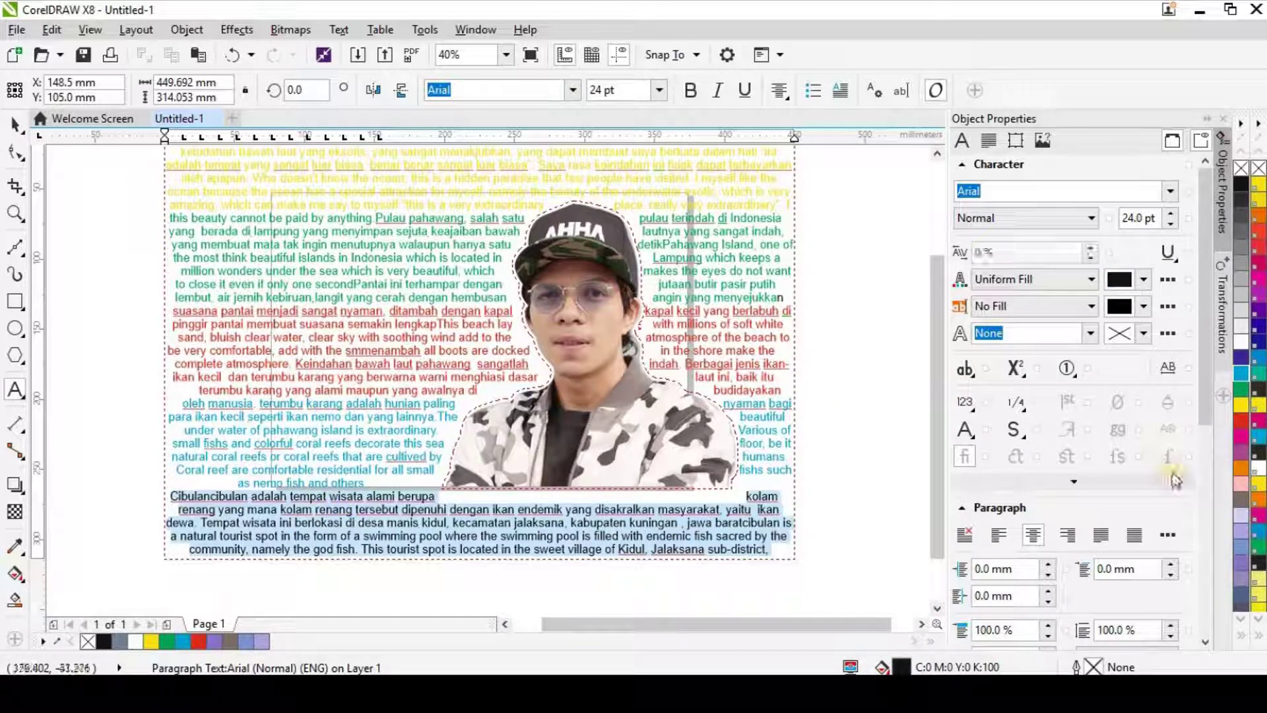
left_click(1242, 467)
left_click(884, 418)
left_click(14, 124)
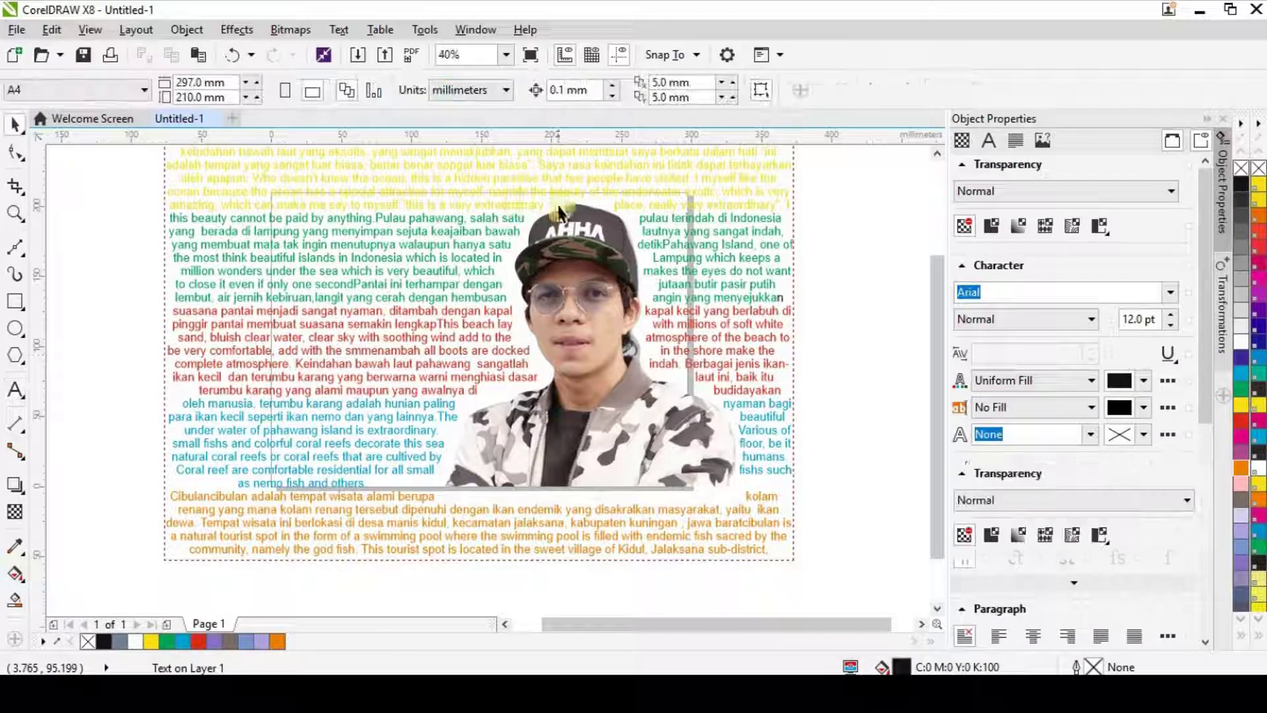